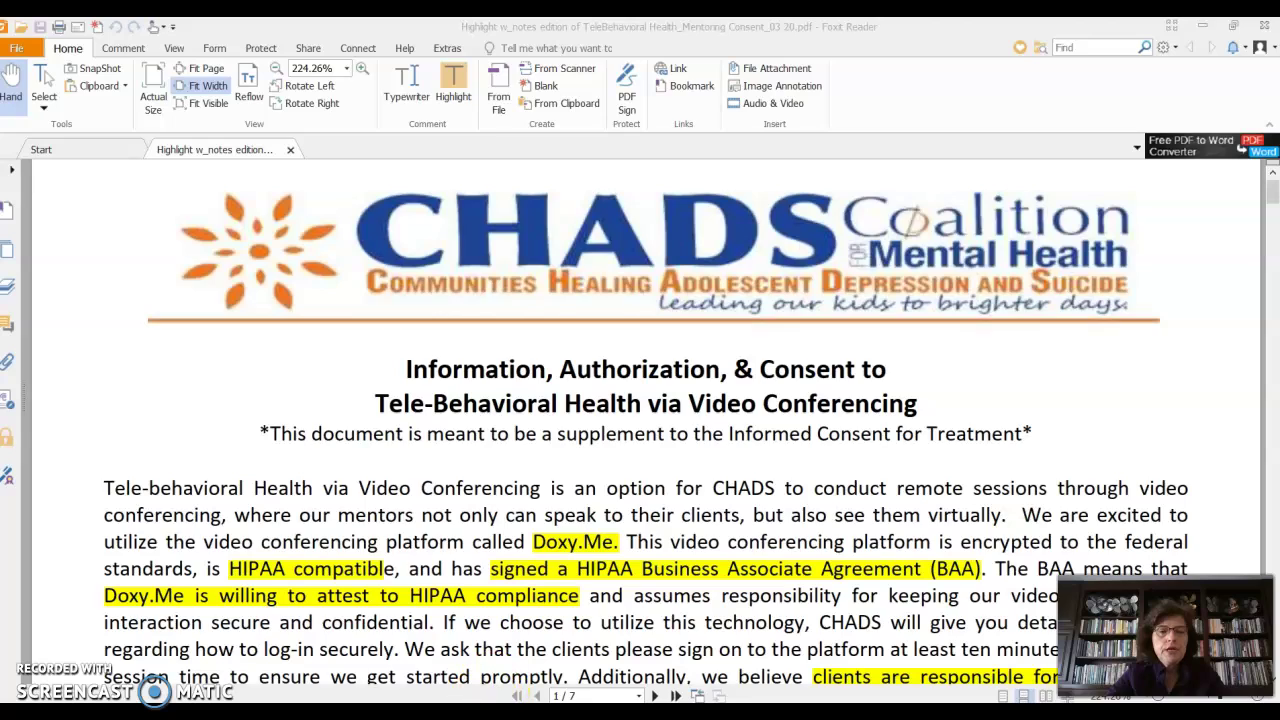
Step: Switch to Chrome and upload the TeleBehavioral Health_Mentoring Consent PDF from the Consents folder to Smallpdf as a signature request
click(498, 700)
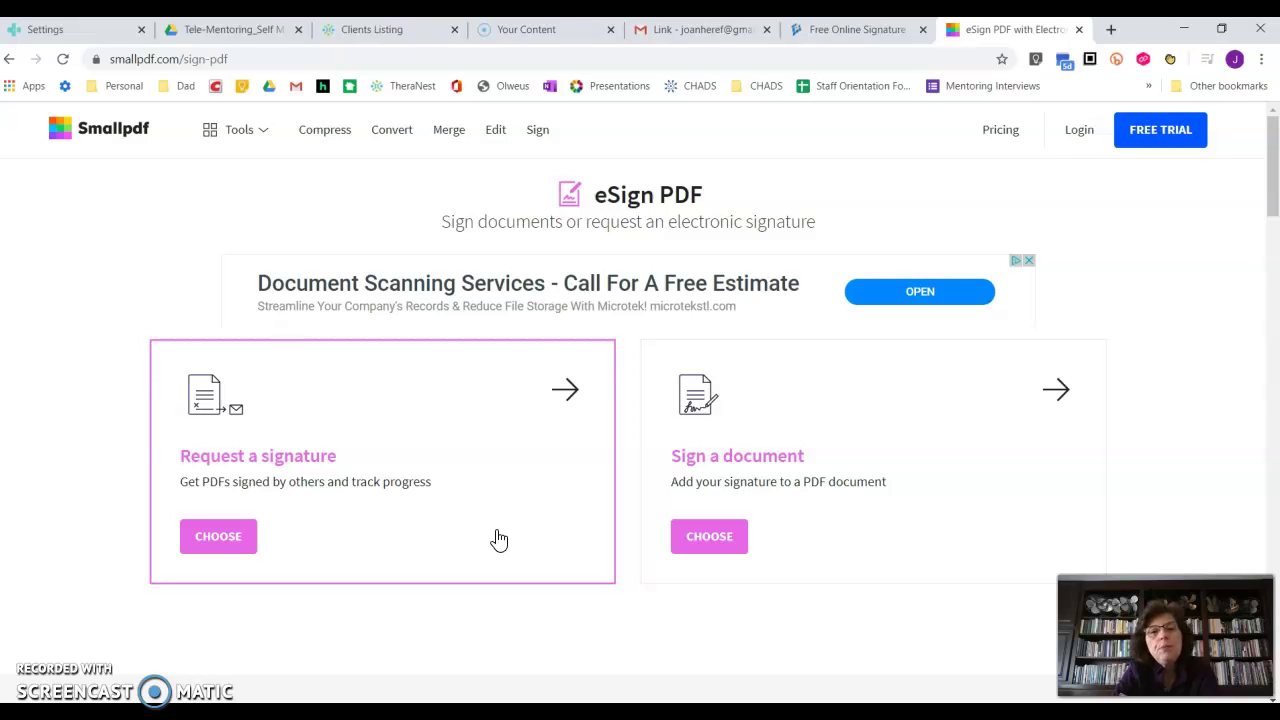
click(224, 539)
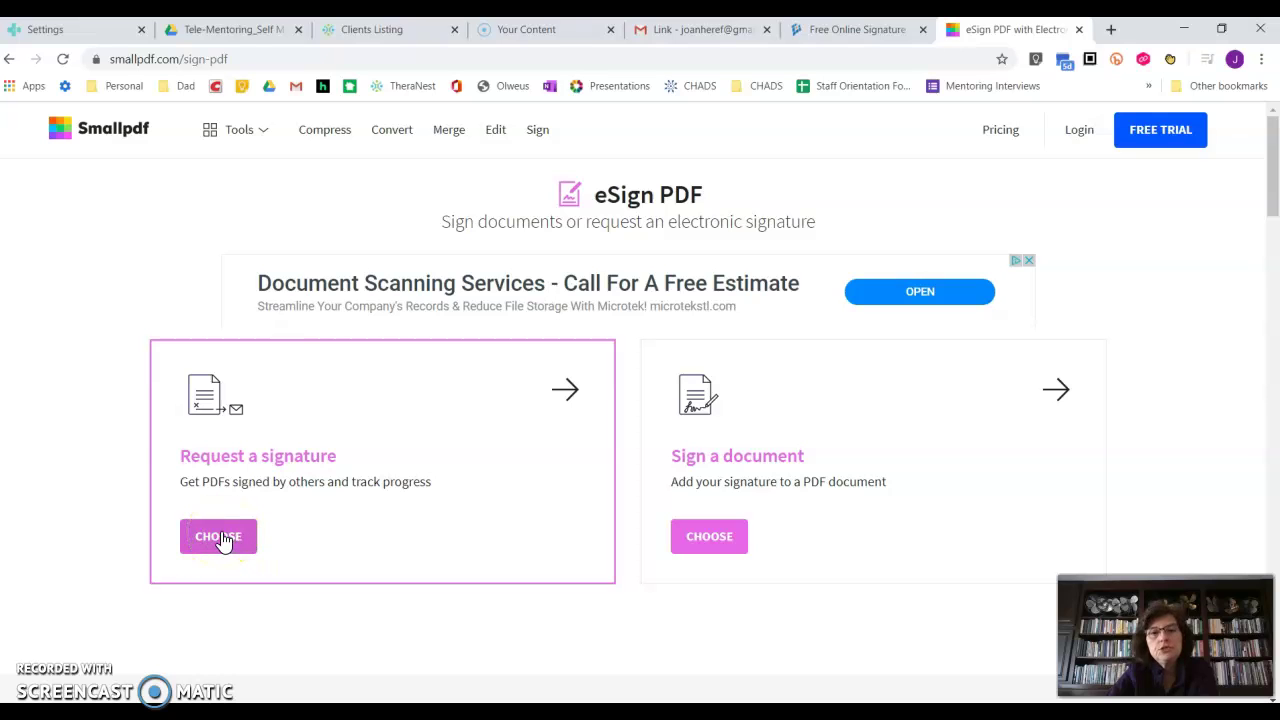
click(224, 539)
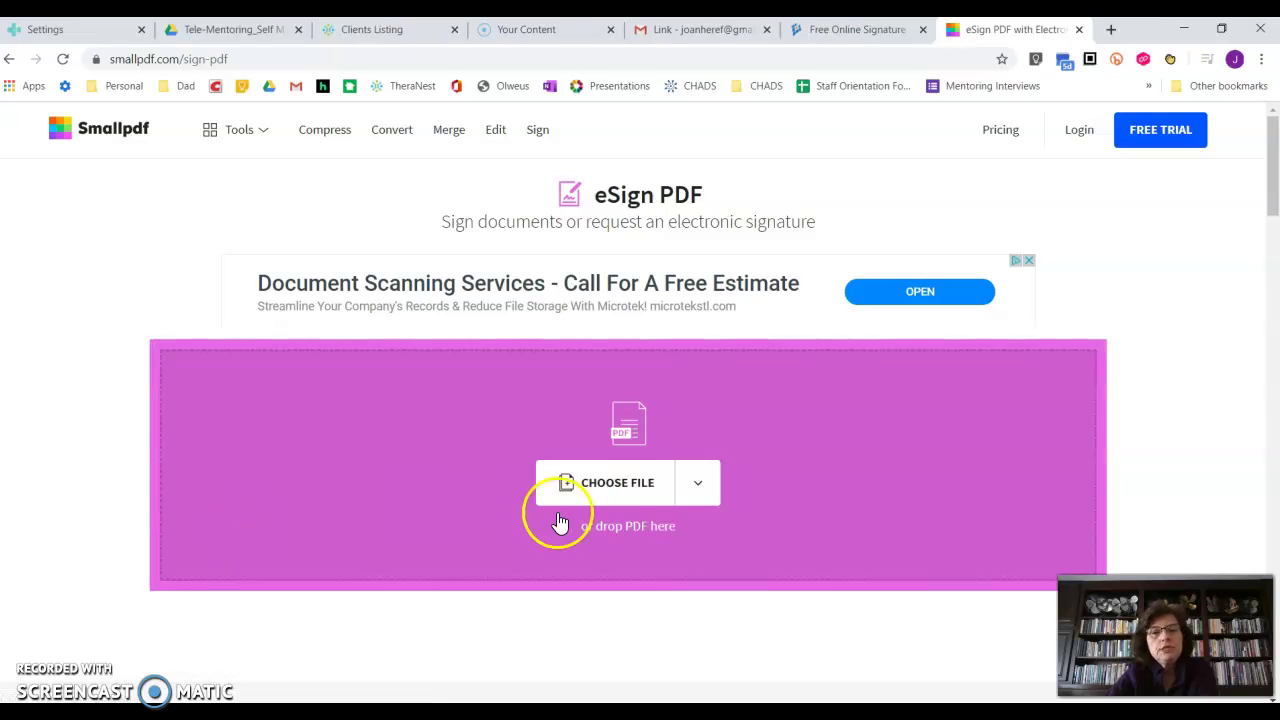
click(700, 487)
click(616, 531)
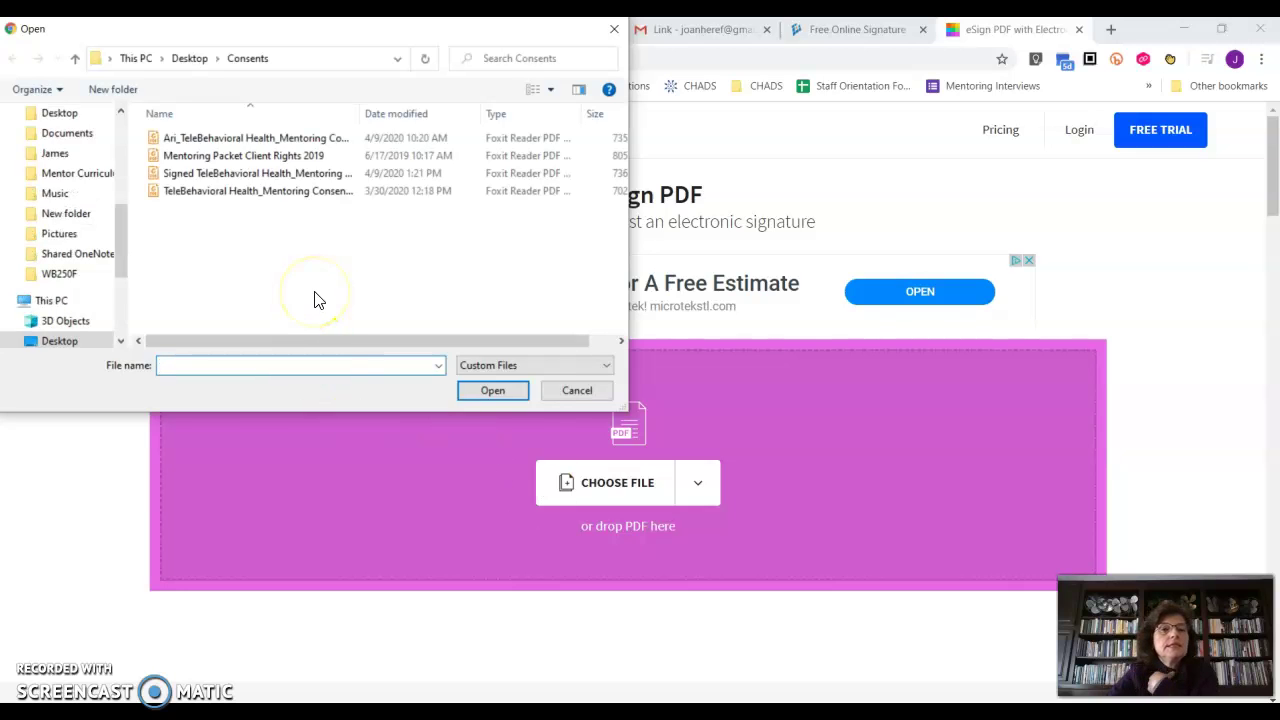
double_click(208, 192)
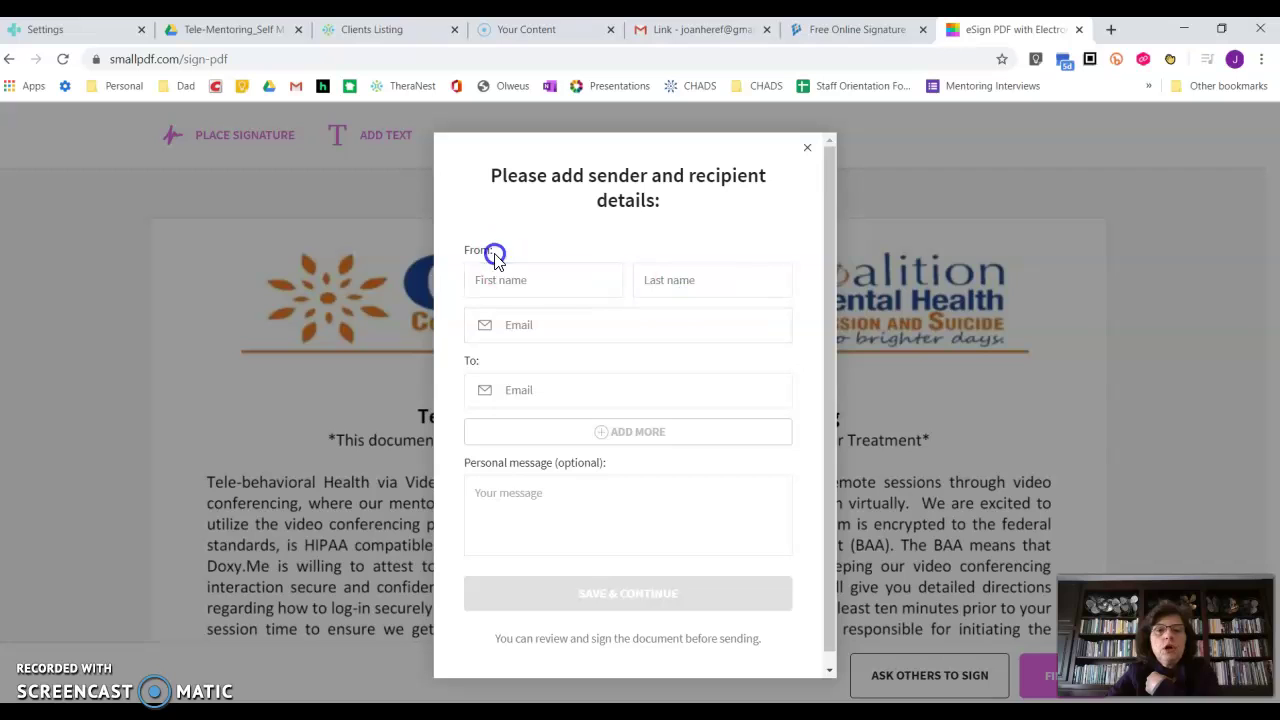
Step: Look over the sender and recipient details form for the signature request and dismiss it
click(585, 388)
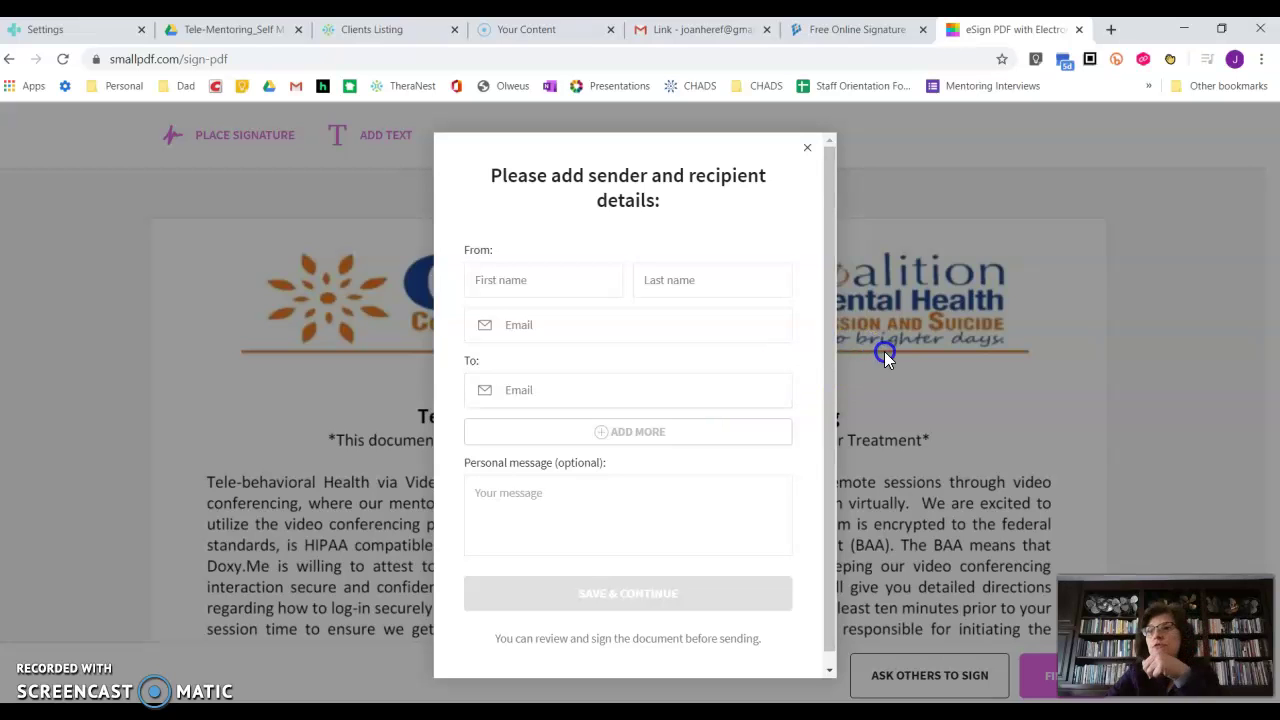
click(808, 150)
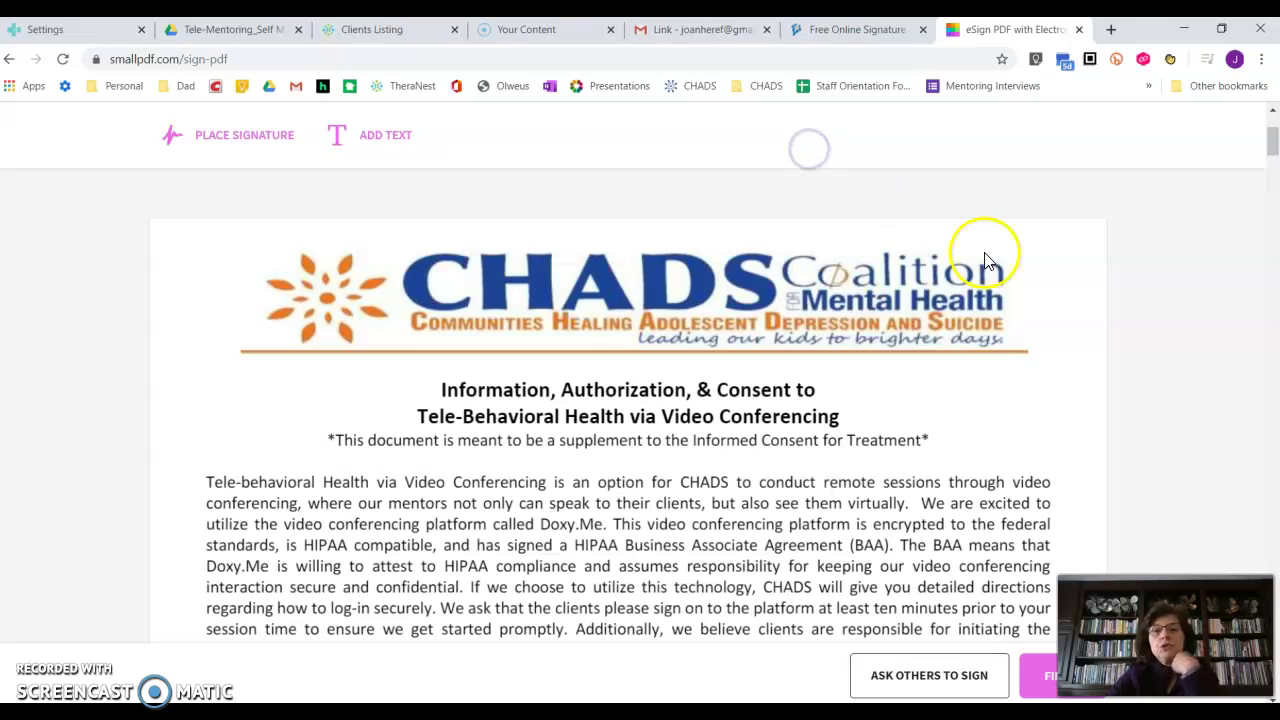
click(1015, 348)
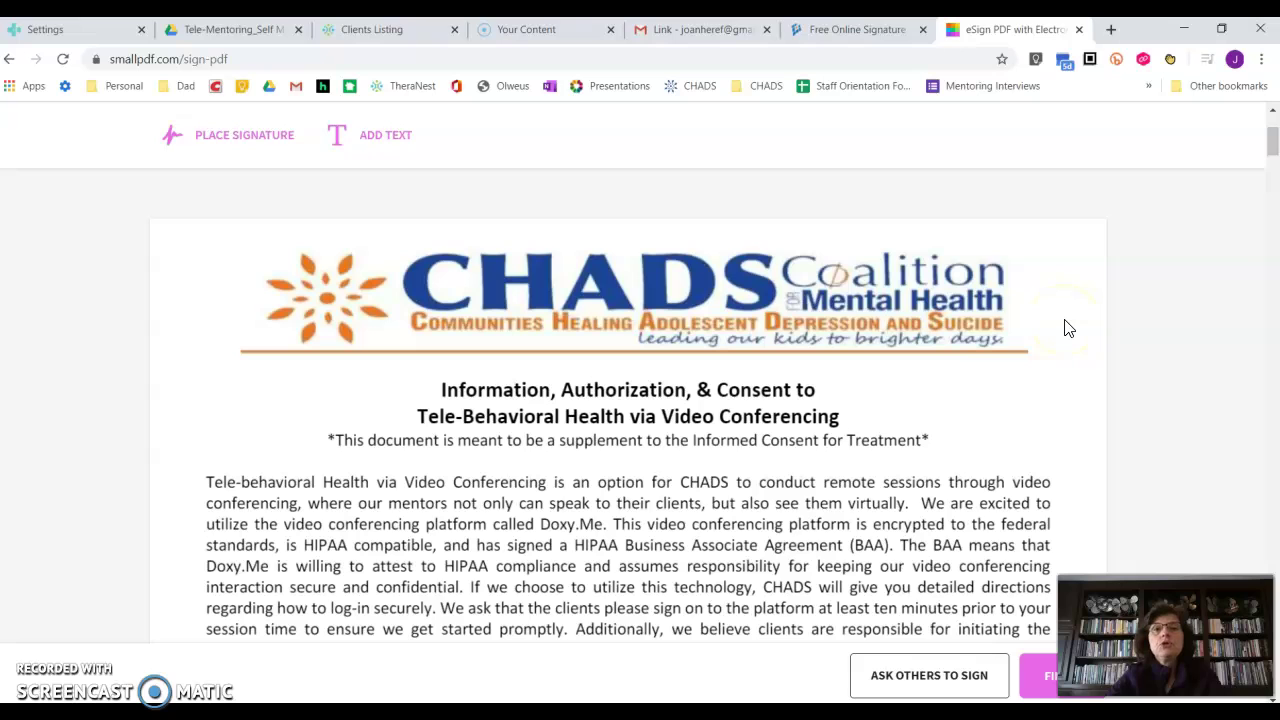
Step: Go to DigiSigner and upload the TeleBehavioral Health_Mentoring Consent PDF for signing
click(845, 33)
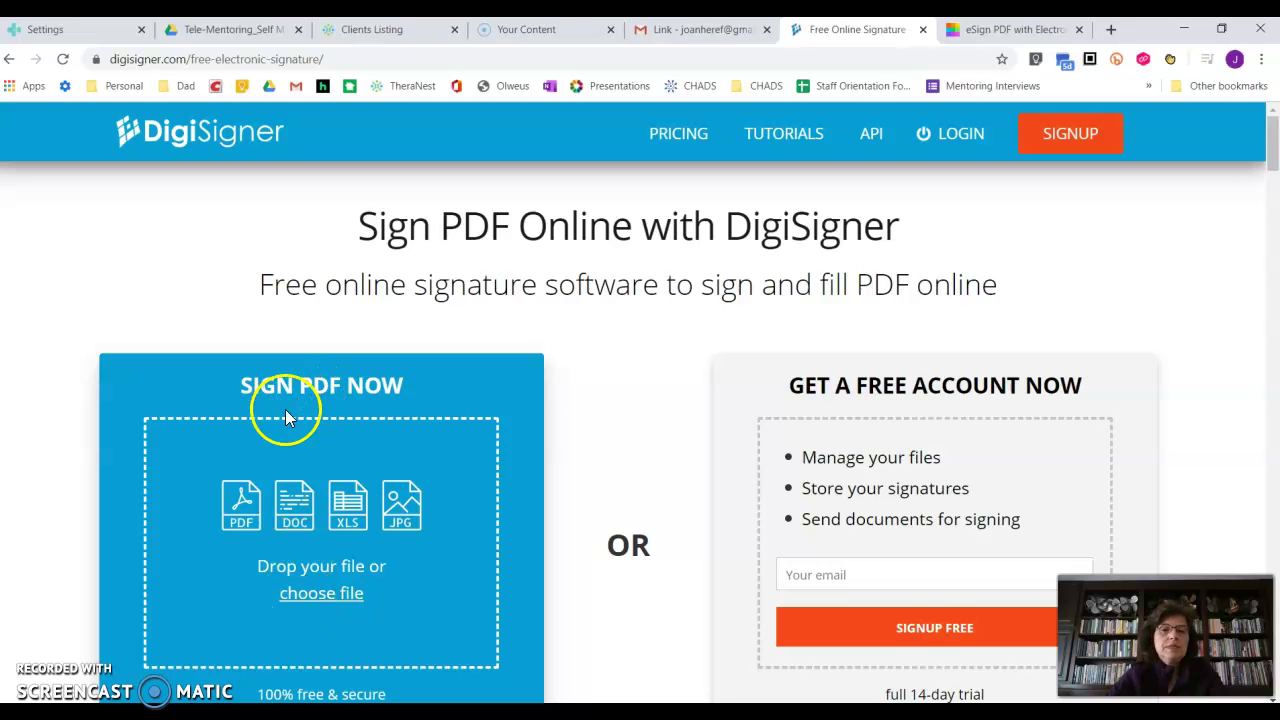
click(310, 594)
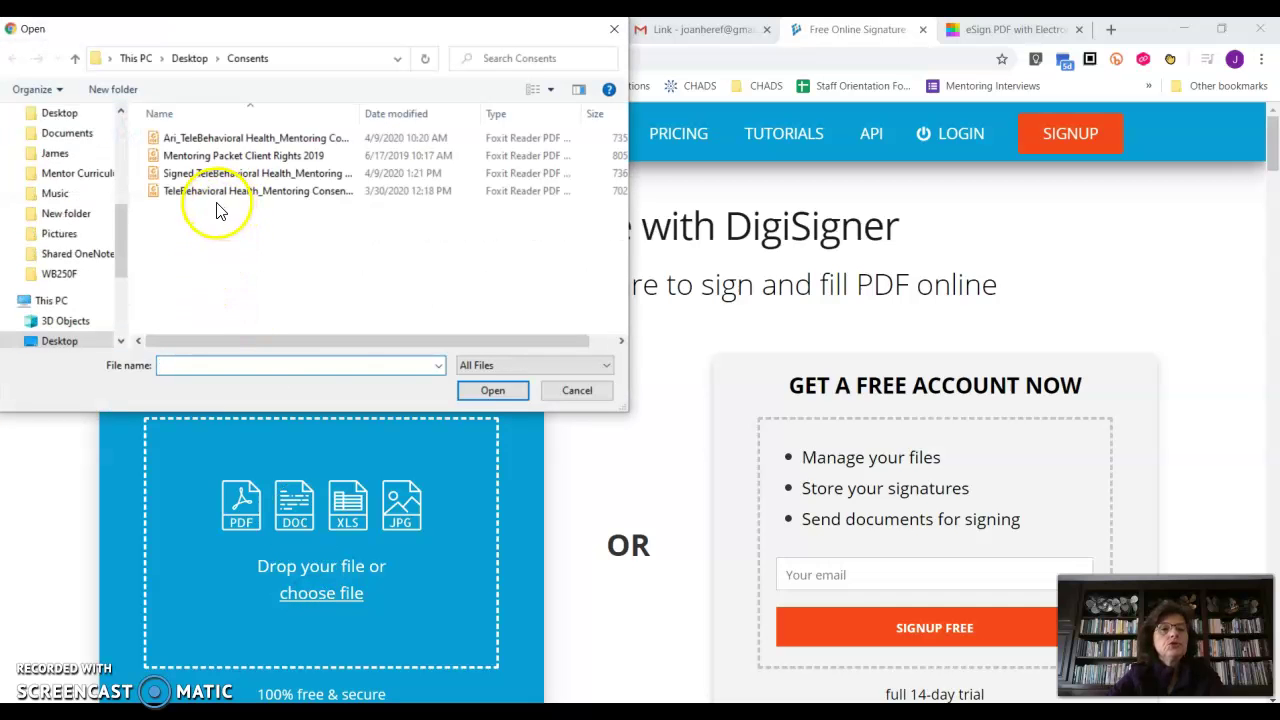
double_click(158, 192)
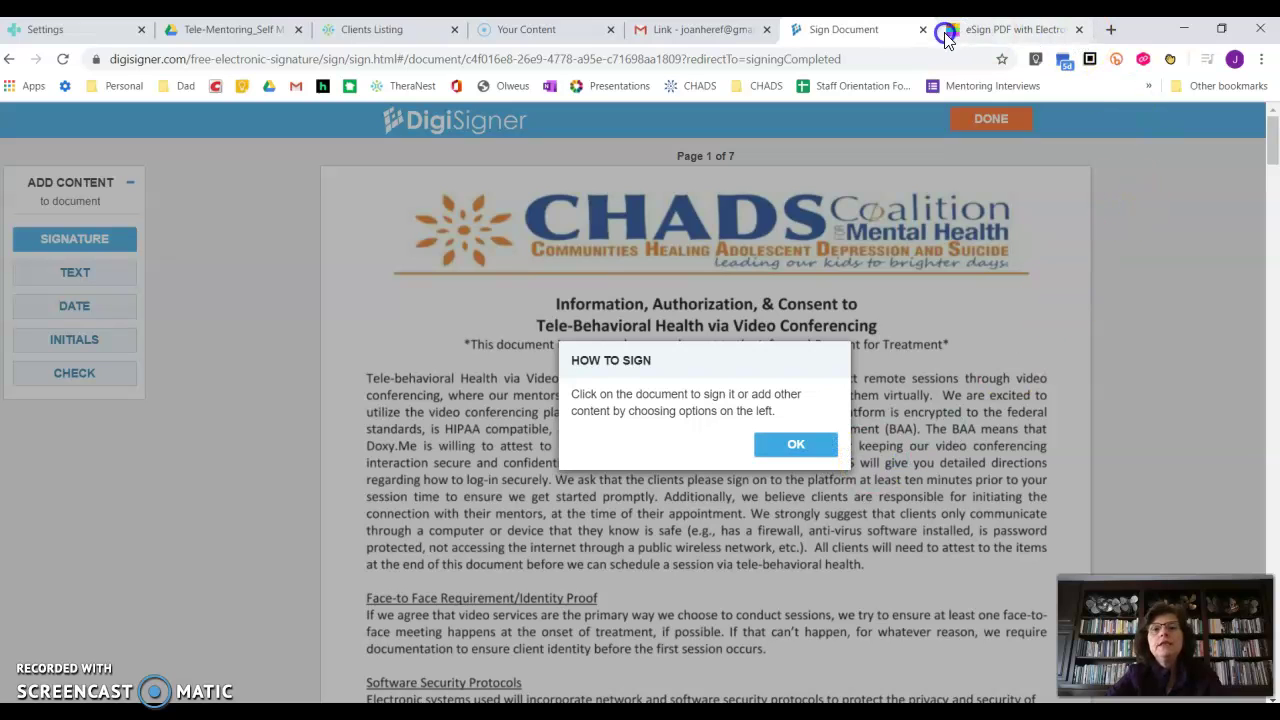
Step: Copy the web address of the uploaded DigiSigner document
click(887, 61)
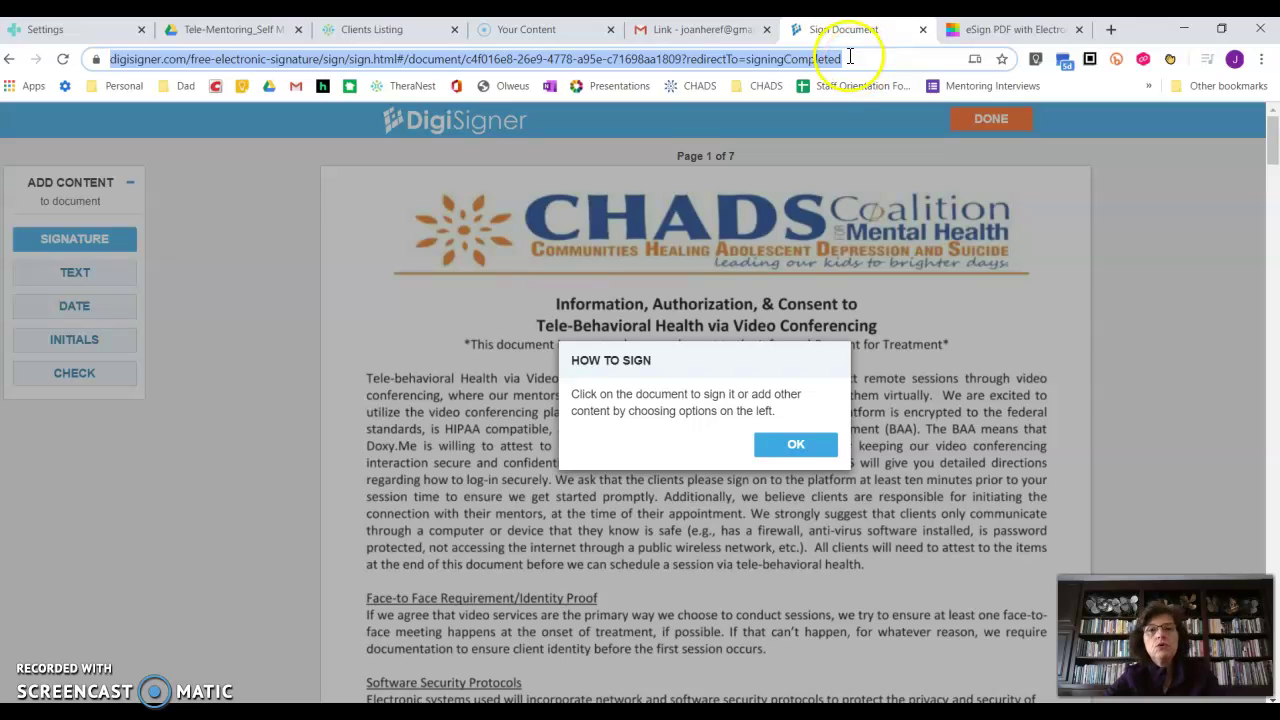
right_click(819, 59)
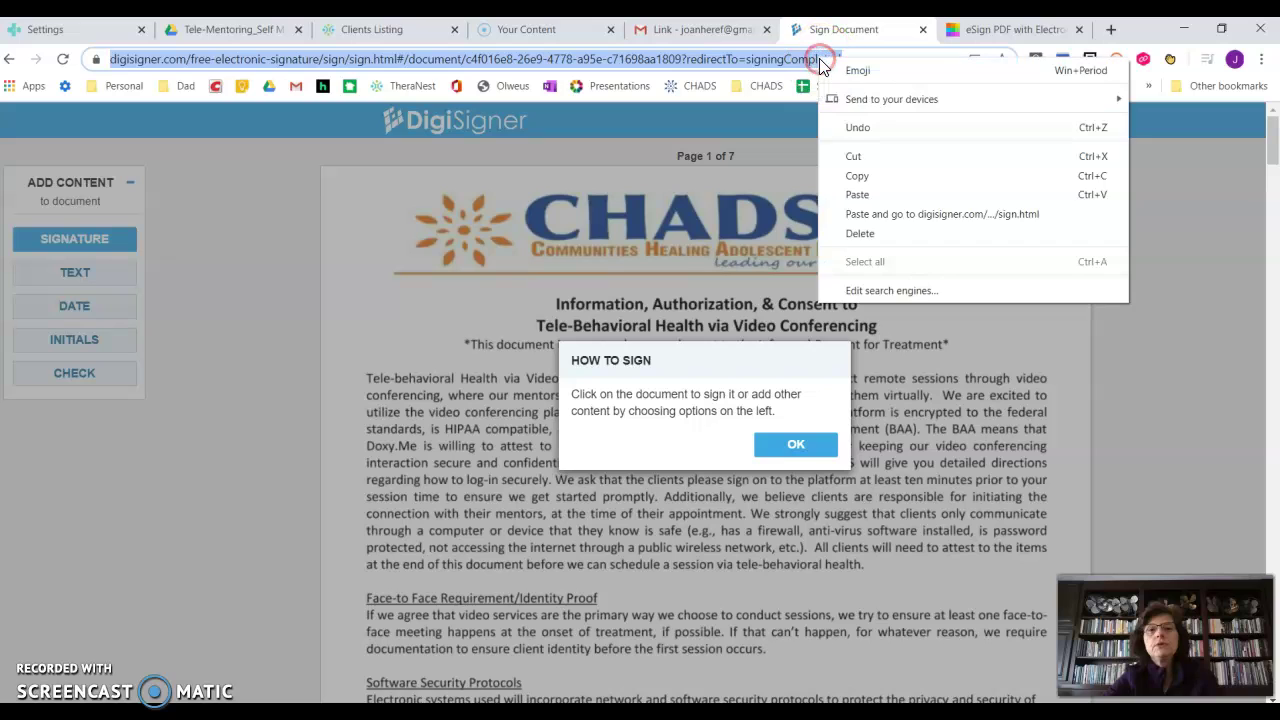
click(843, 175)
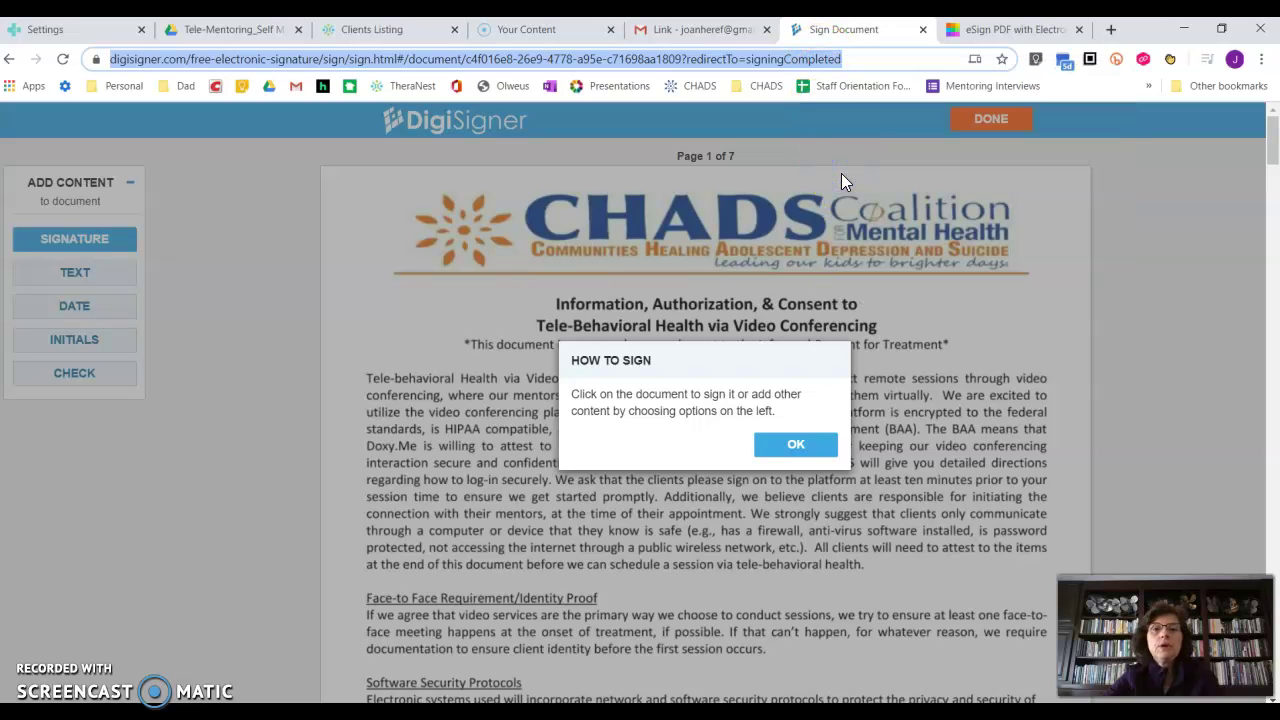
Step: Switch to Outlook and write a new email with the body "Please select hits link" followed by the copied document link
key(alt+Tab)
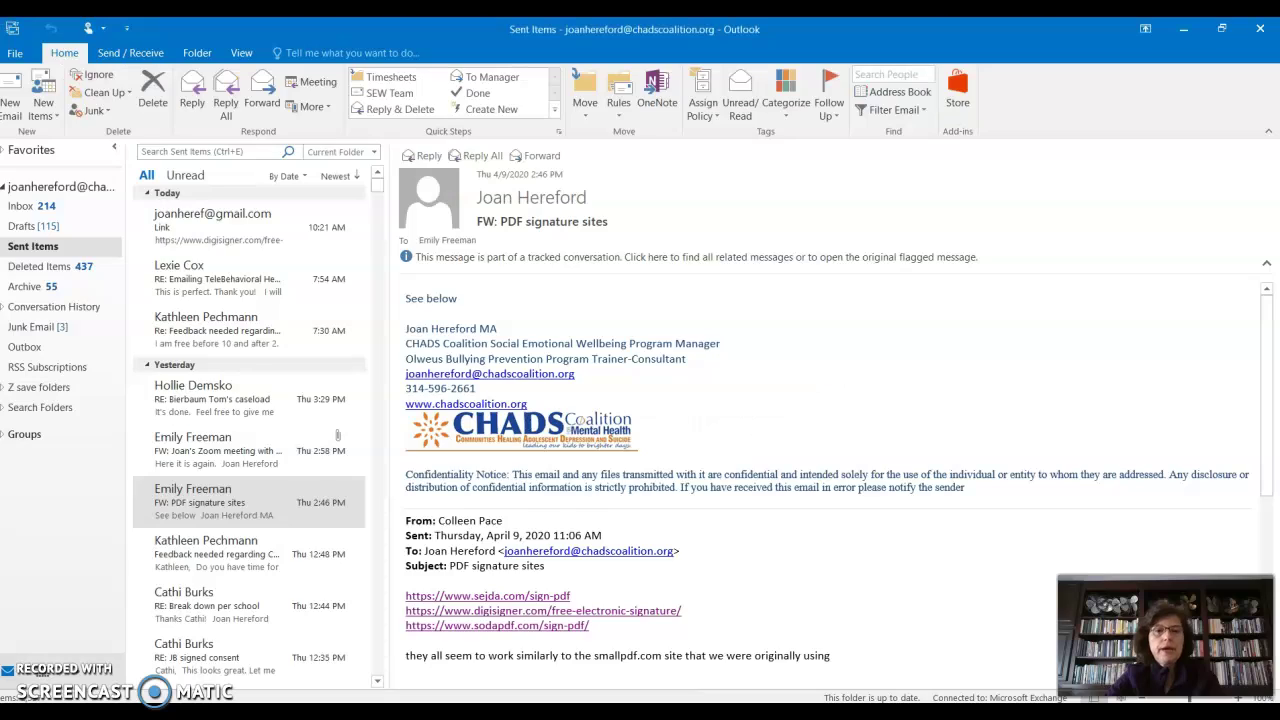
click(12, 88)
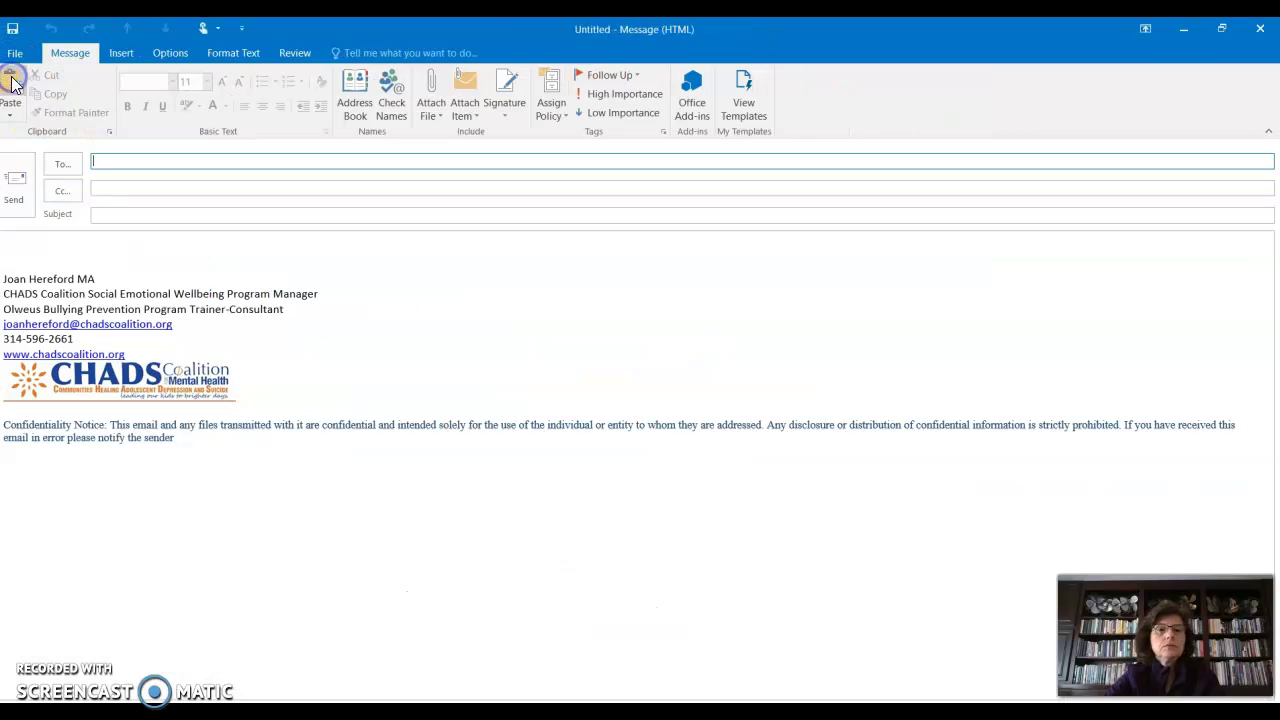
click(74, 251)
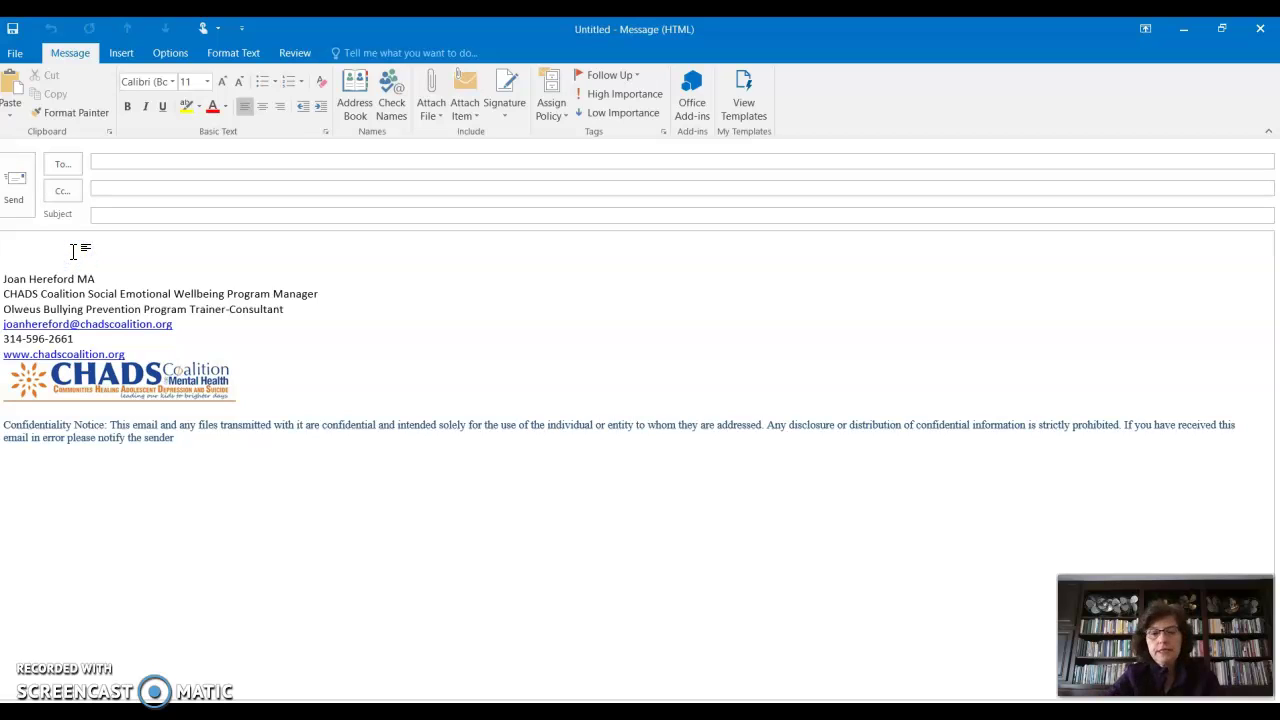
text(Pleas)
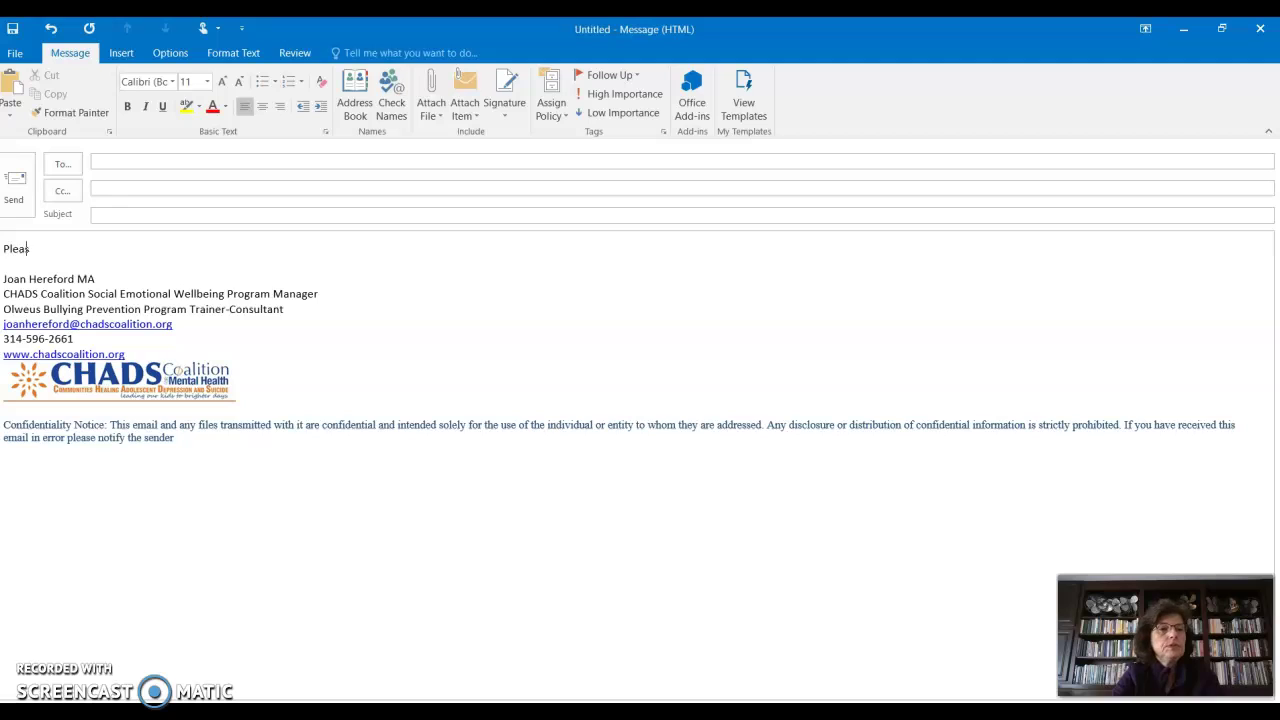
text(e select h)
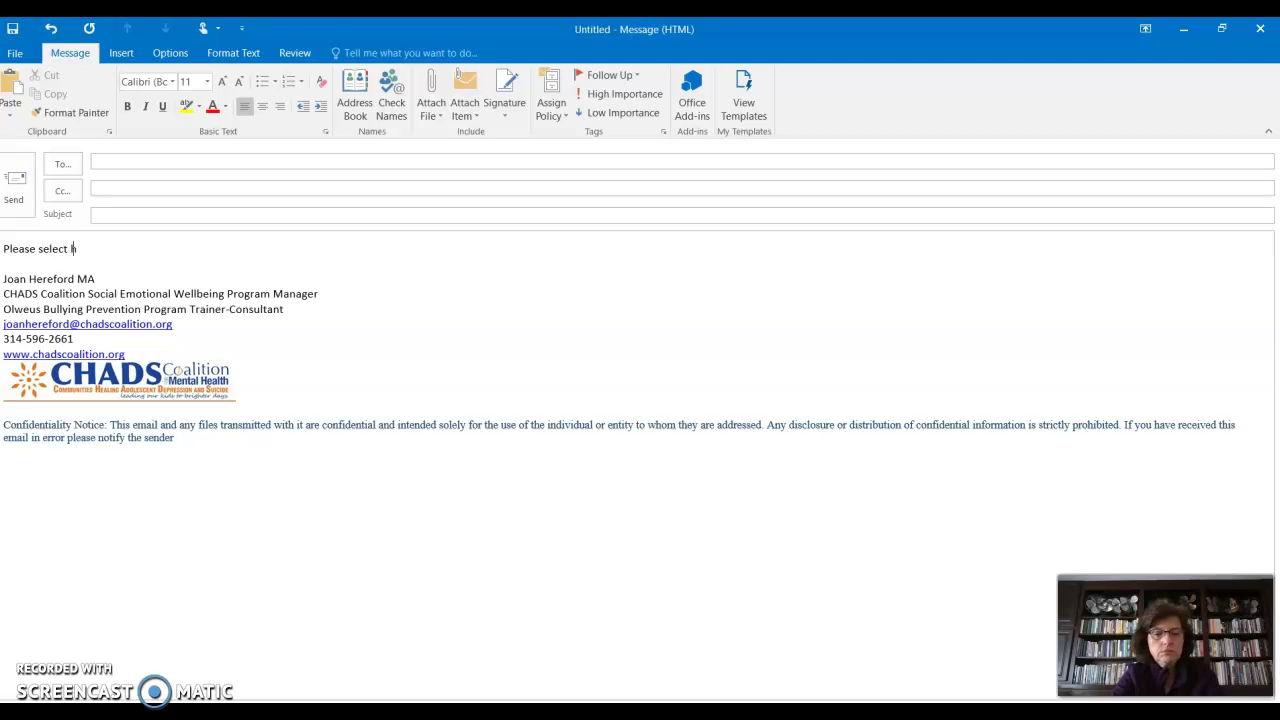
text(its link)
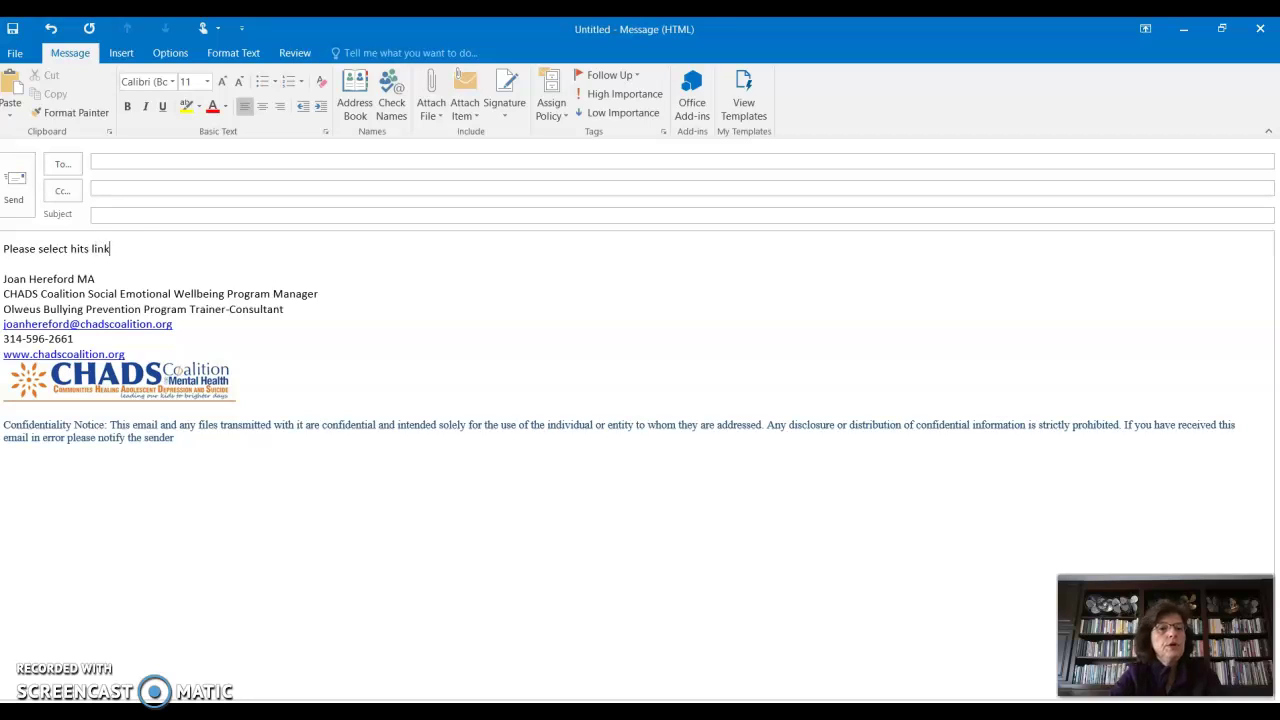
key(Return)
key(Return)
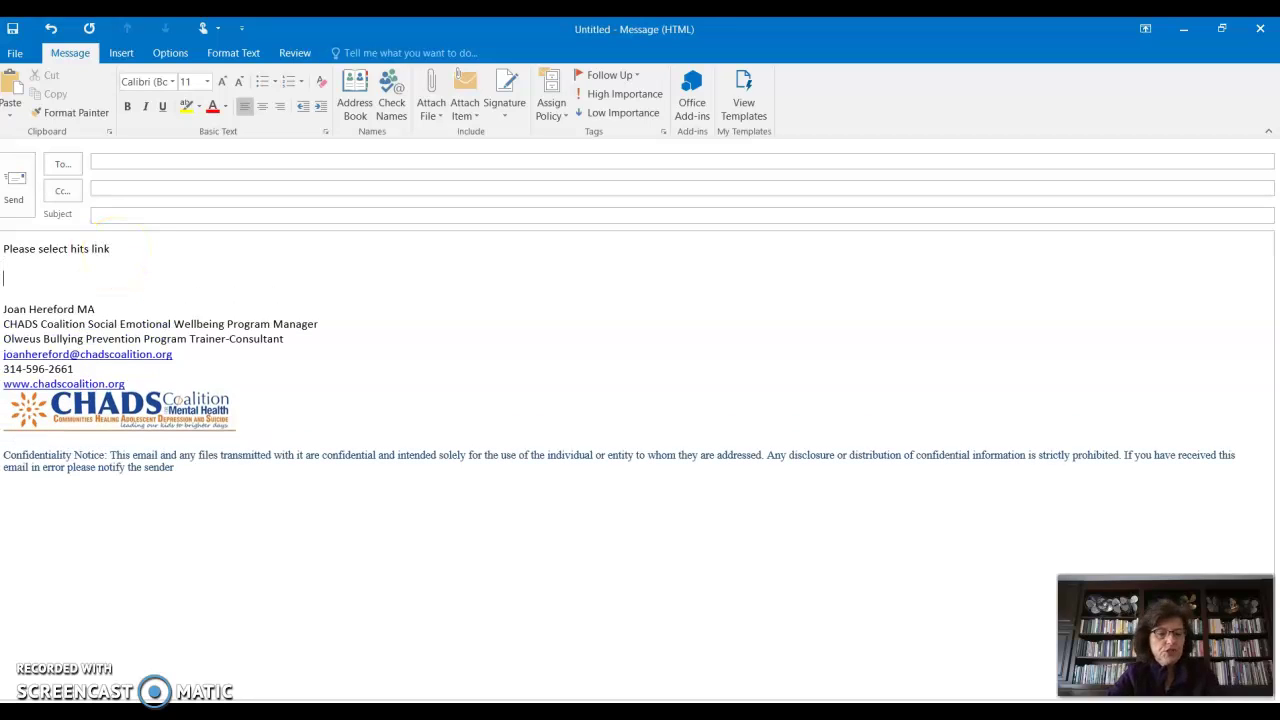
key(ctrl+v)
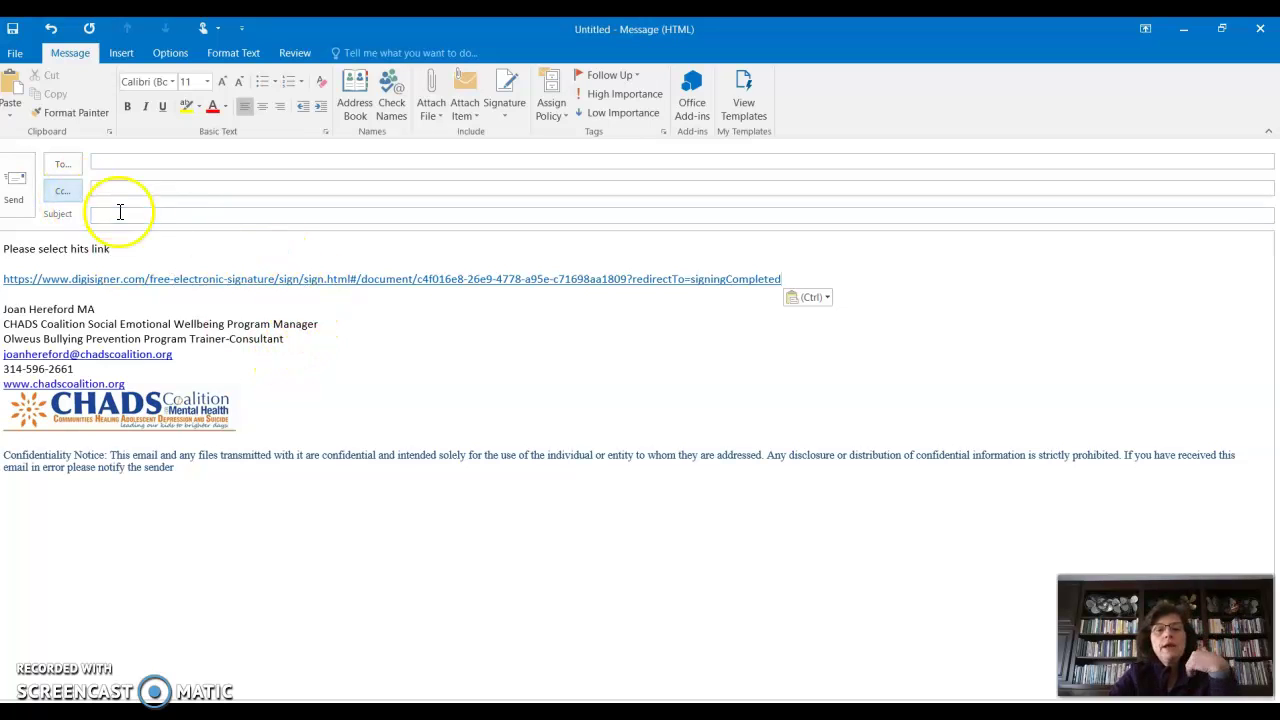
Step: Open the document link from the email and add two typed first-name signatures on page 1, below the logo and above the Face-to Face Requirement heading
ctrl+click(449, 282)
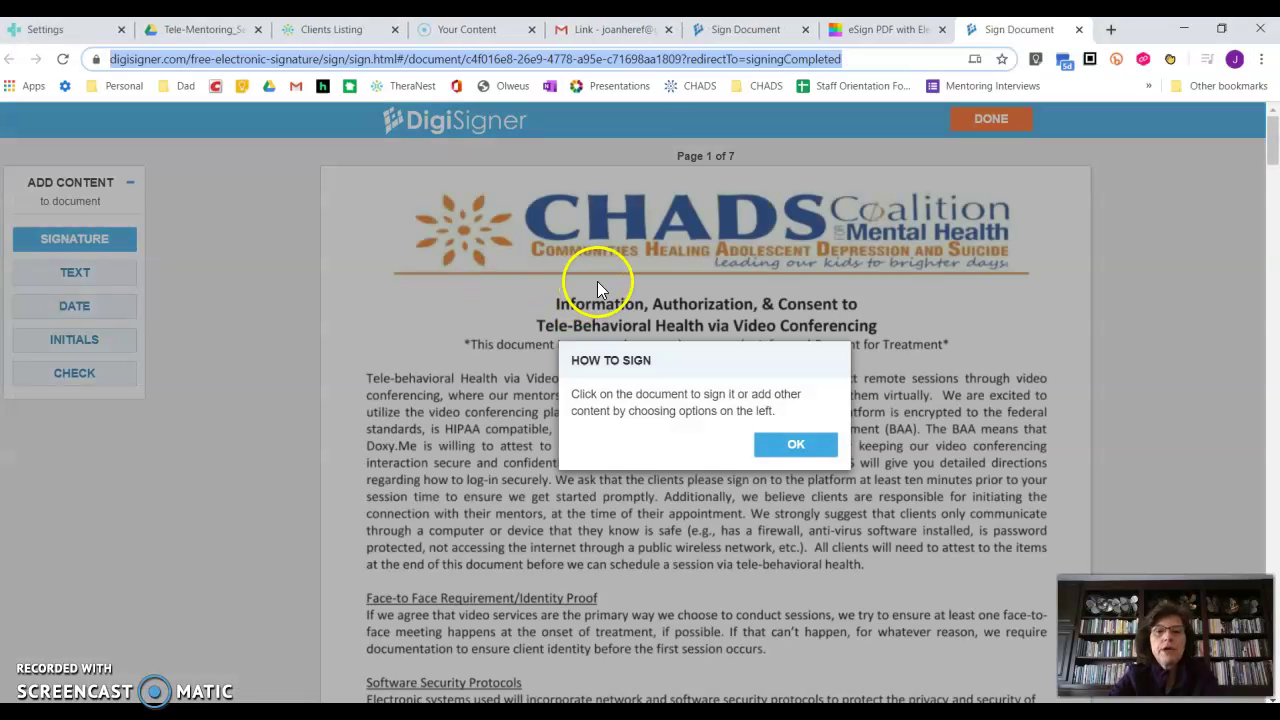
click(795, 447)
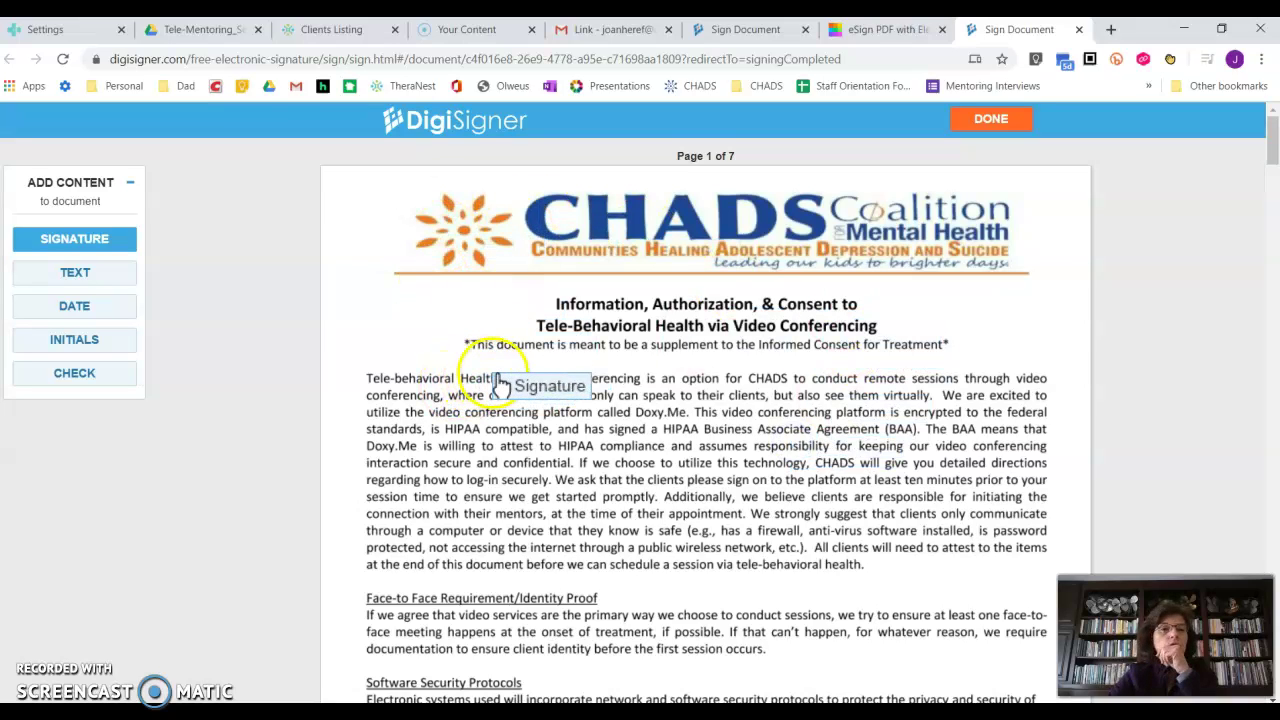
click(70, 241)
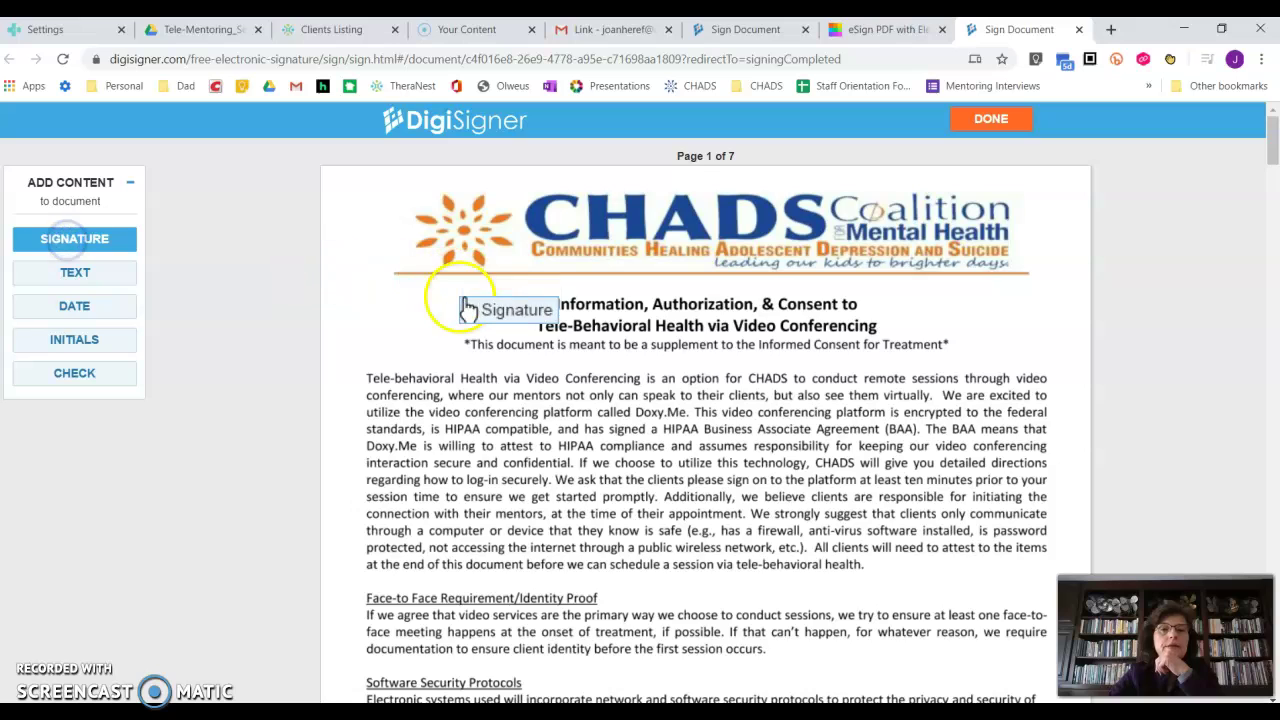
click(460, 312)
click(436, 328)
text(JOan)
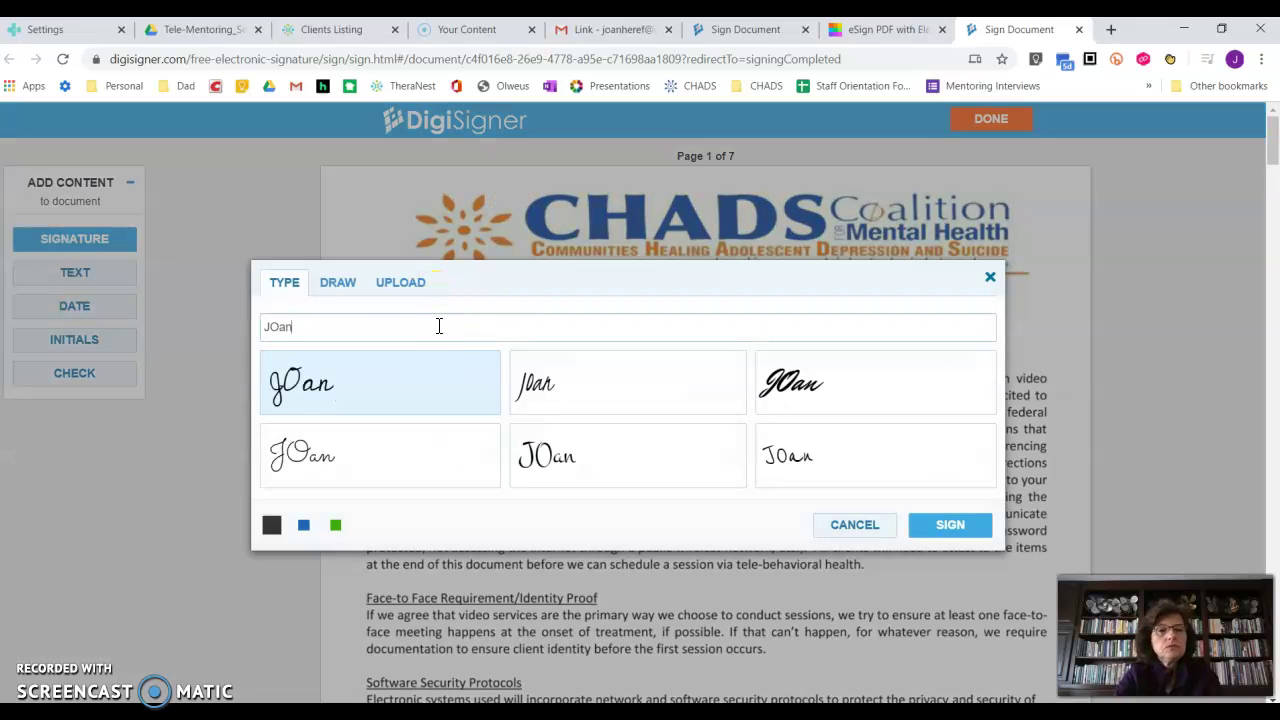
click(950, 525)
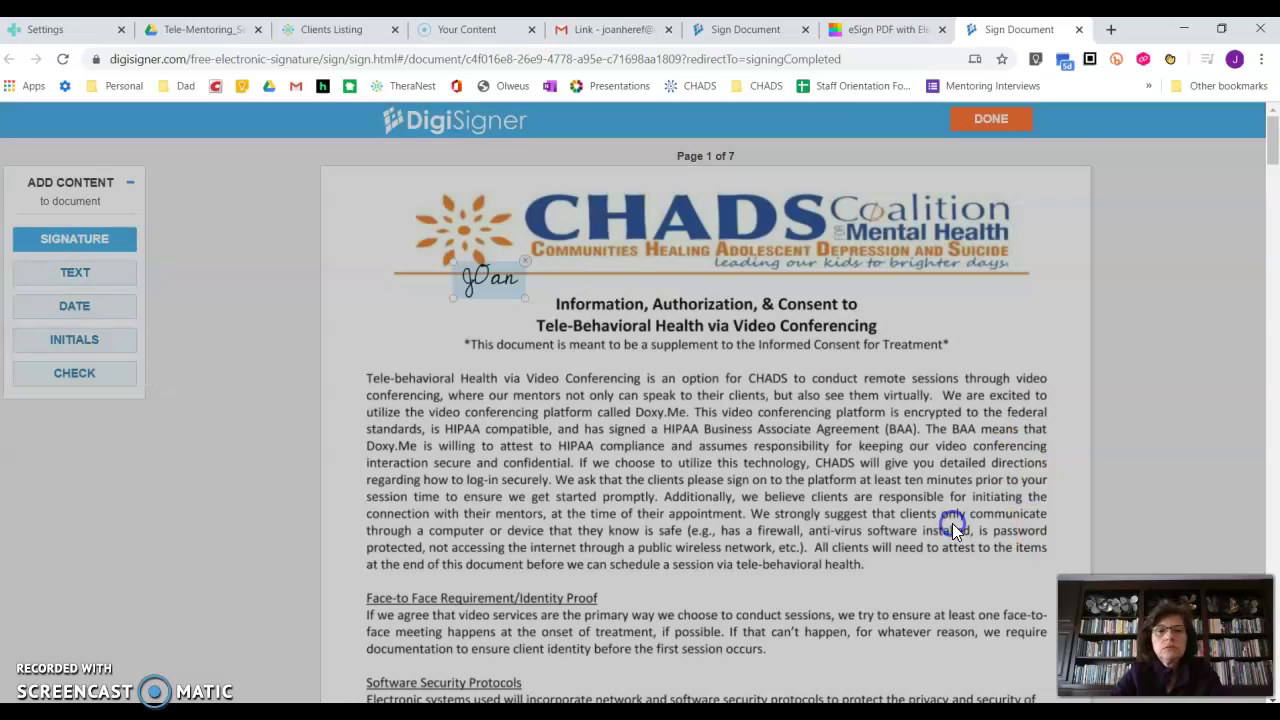
click(690, 588)
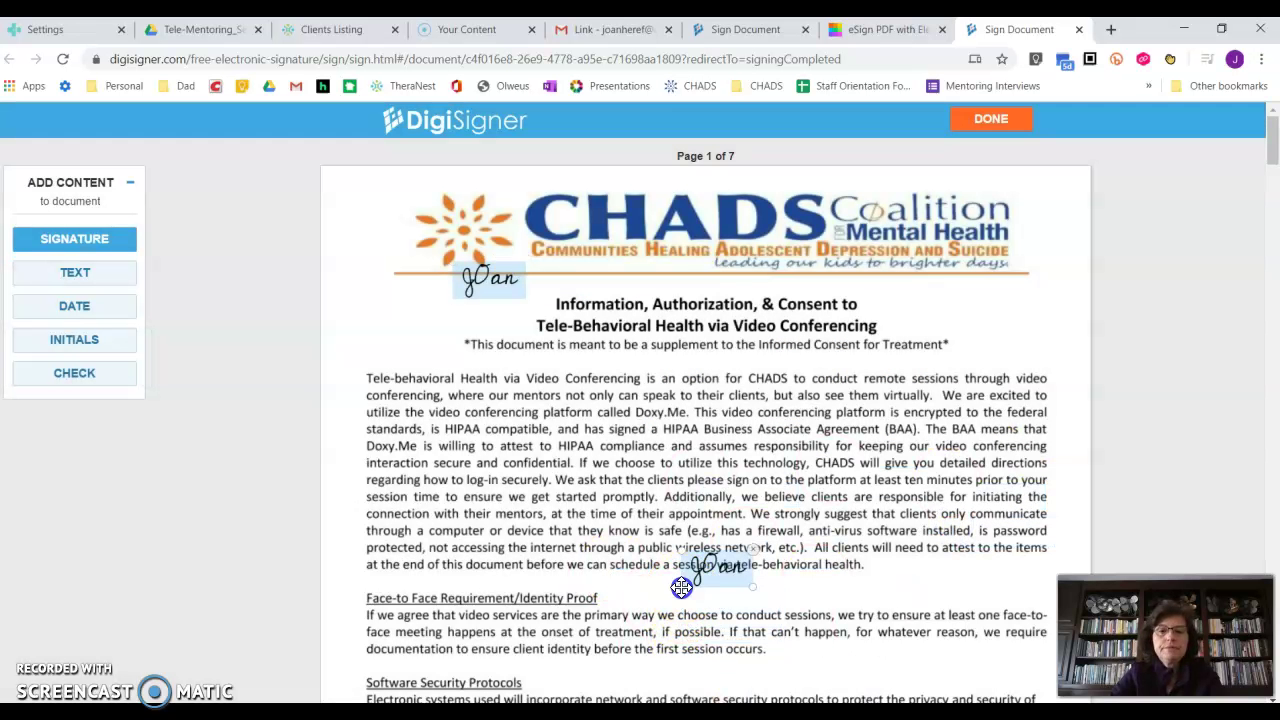
drag(702, 572, 705, 589)
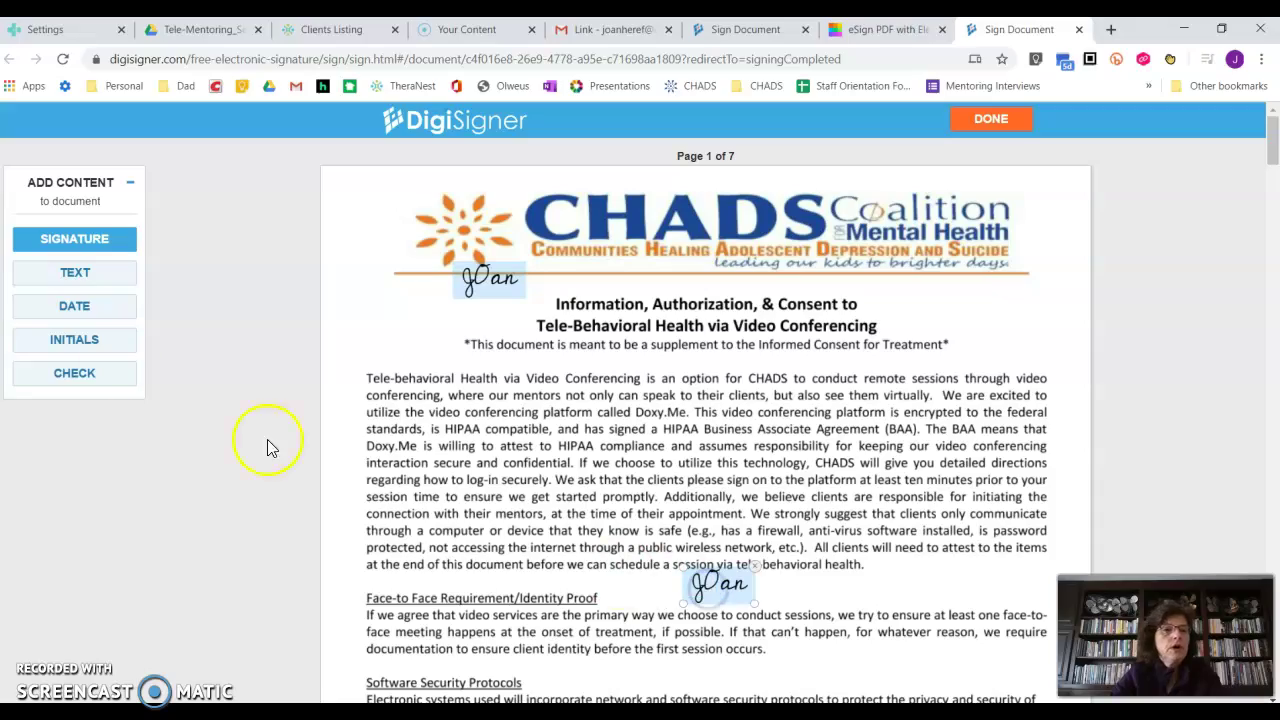
Step: Add a text entry reading "Text" in the ESP 1 Name row of the Emergency Support Person table
click(72, 281)
scroll(595, 420, down, 8)
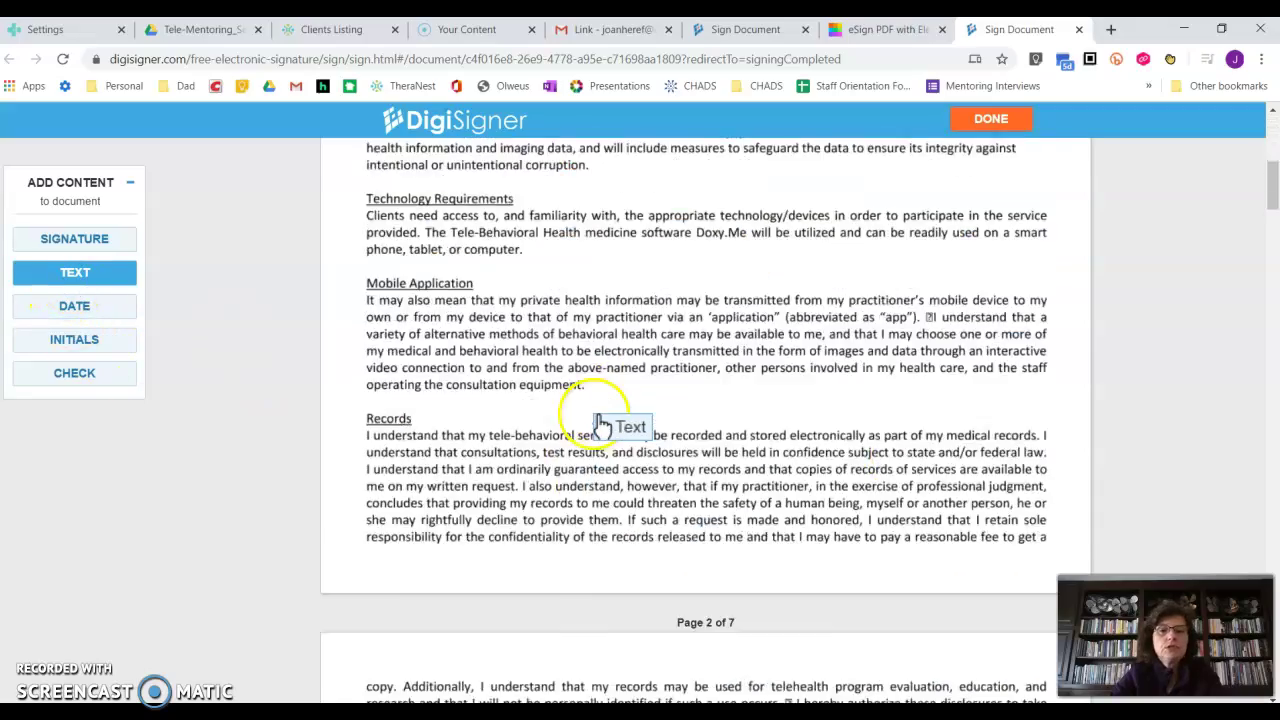
scroll(600, 430, down, 6)
scroll(594, 432, down, 15)
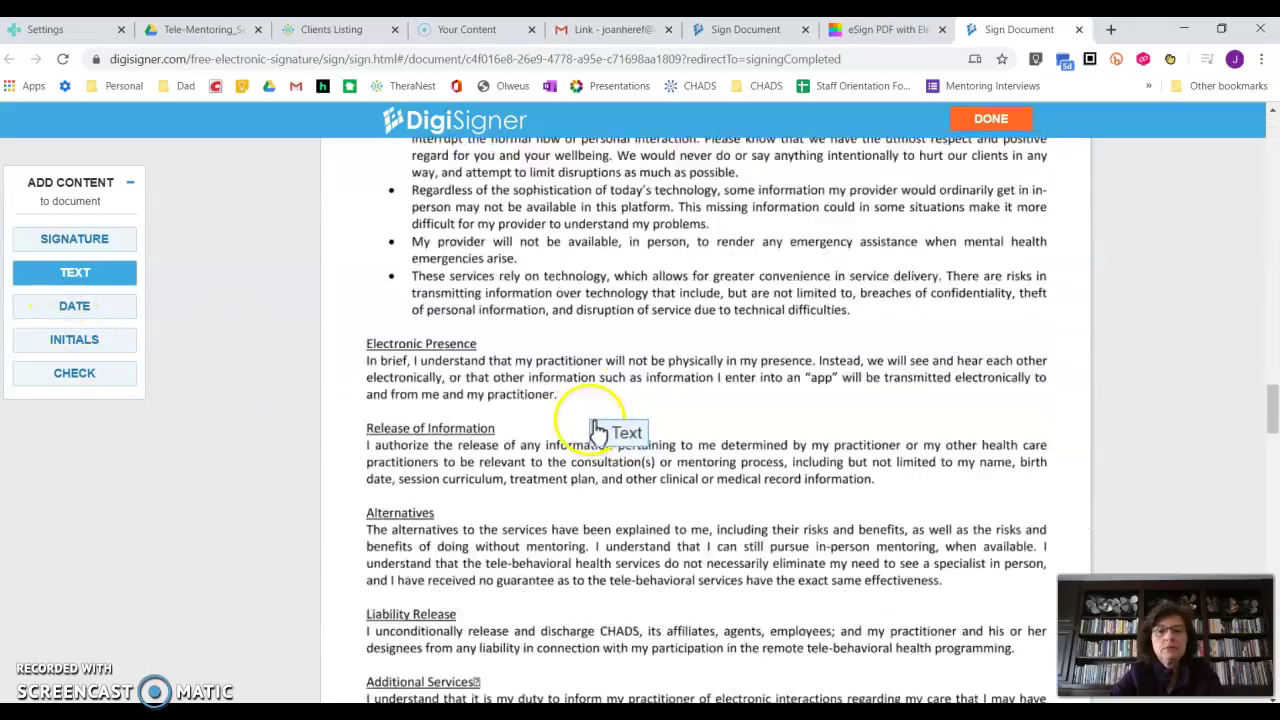
click(555, 395)
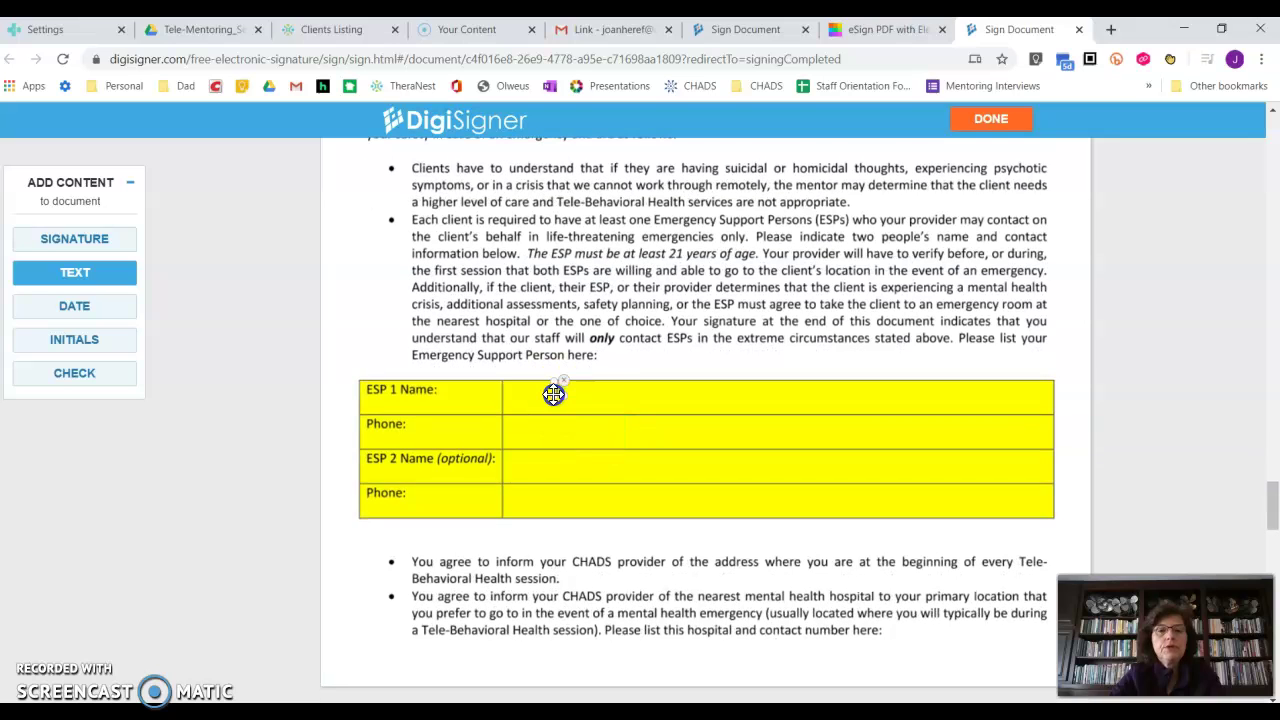
click(549, 402)
text(Text)
click(849, 345)
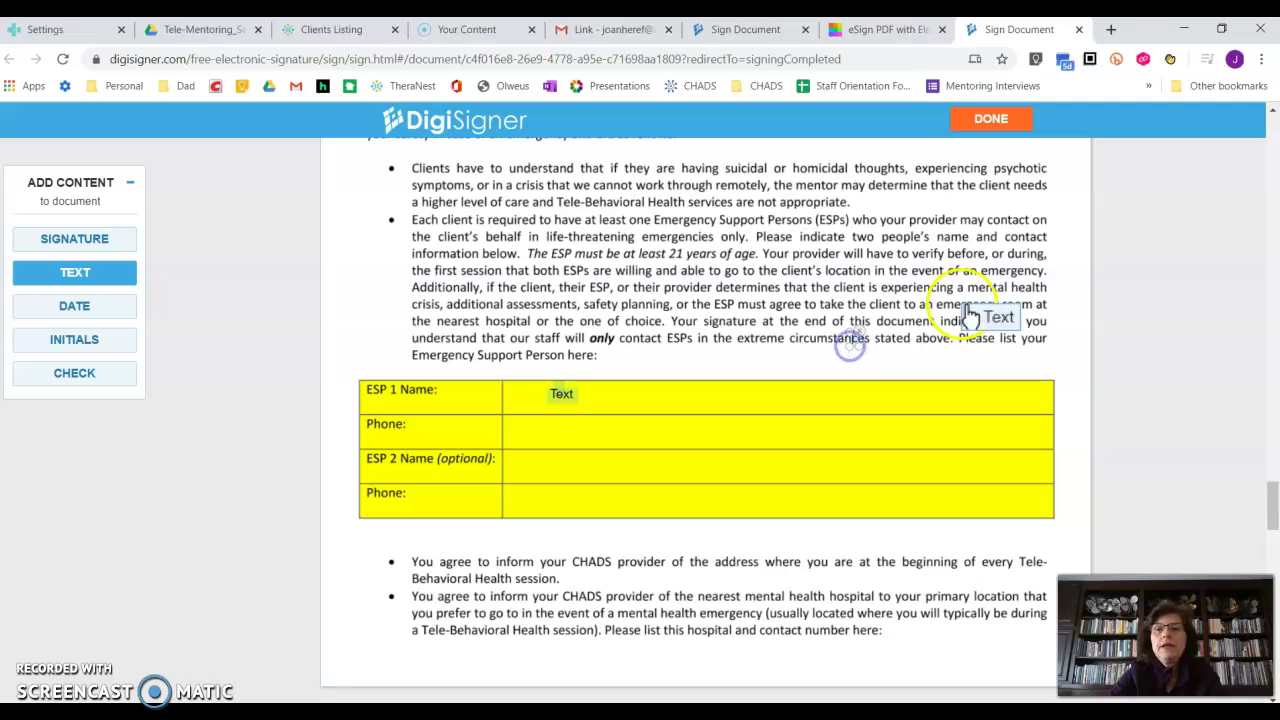
Step: Finish signing the consent document and look over the completion page
scroll(994, 337, down, 5)
click(984, 128)
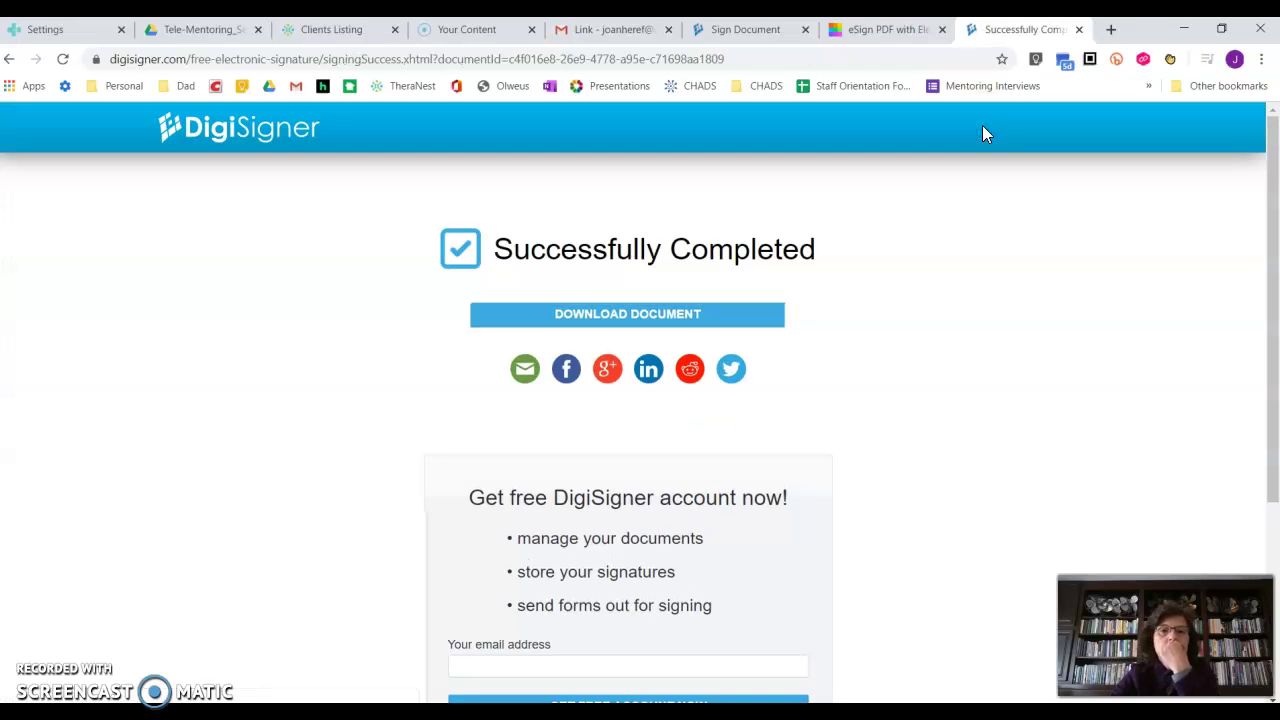
scroll(849, 437, down, 3)
scroll(894, 423, up, 2)
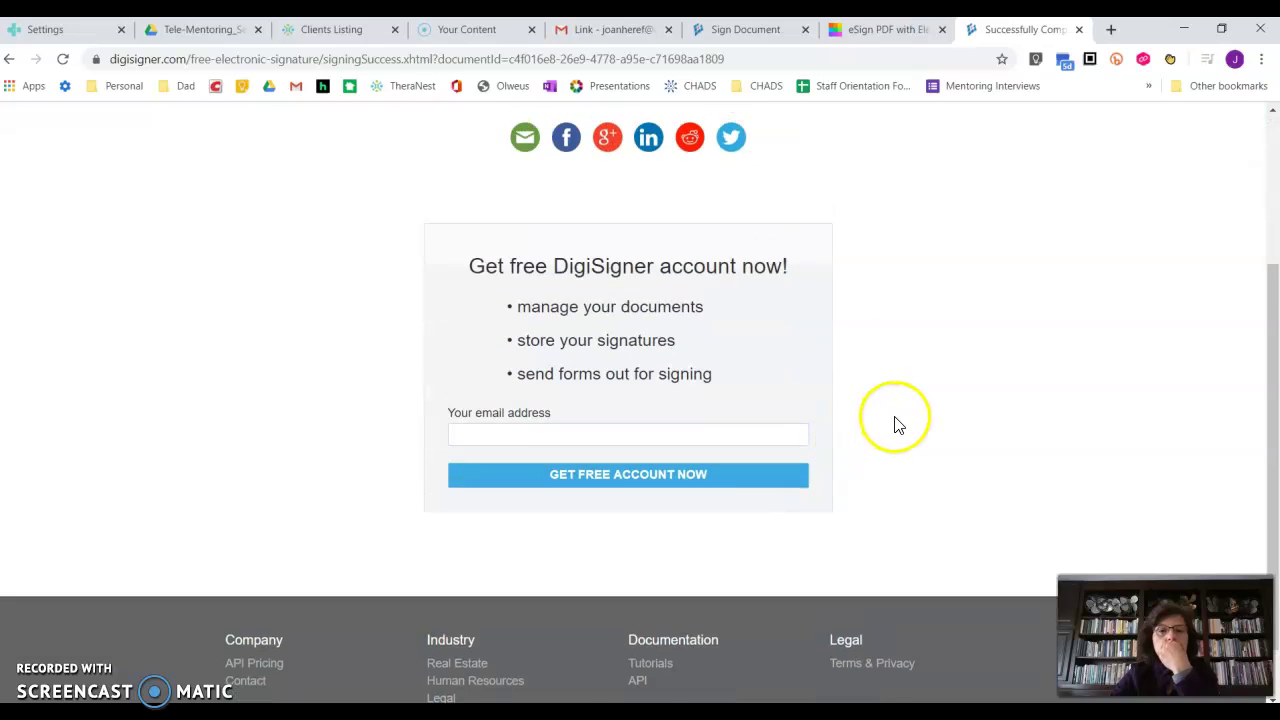
Step: Download the completed, signed consent document from the DigiSigner completion page
click(657, 240)
click(351, 431)
click(160, 686)
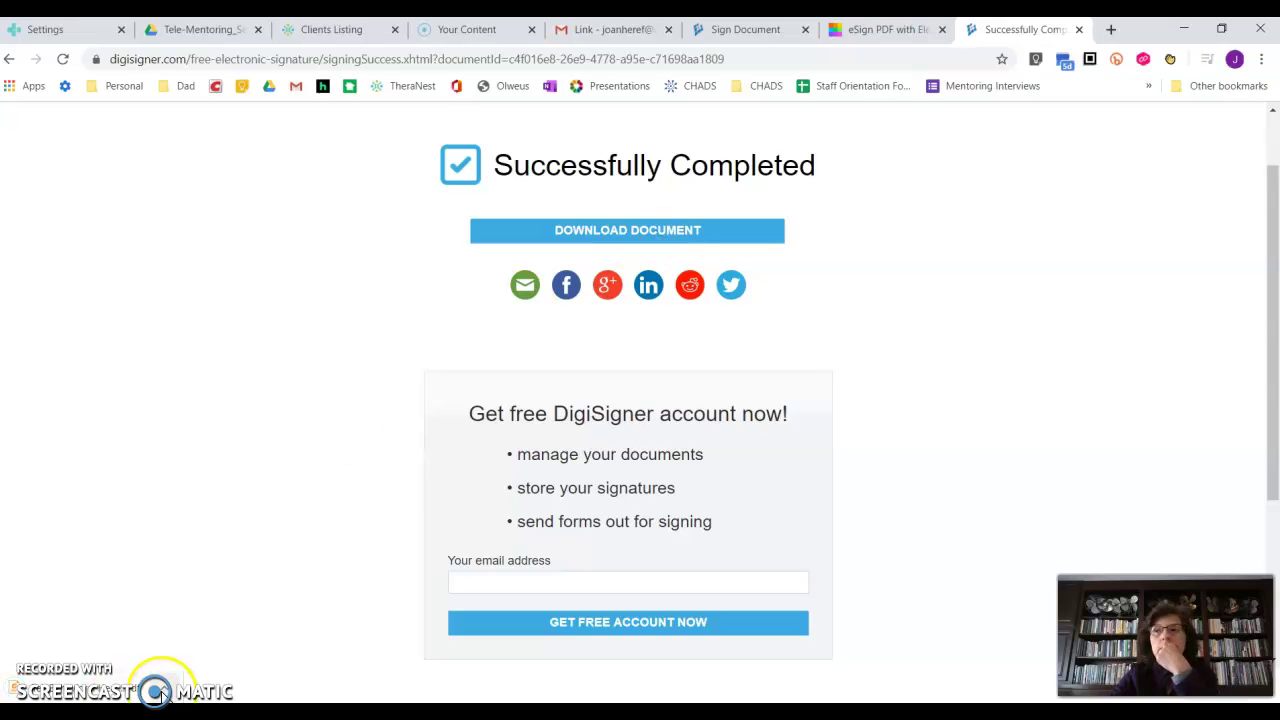
click(672, 480)
click(768, 435)
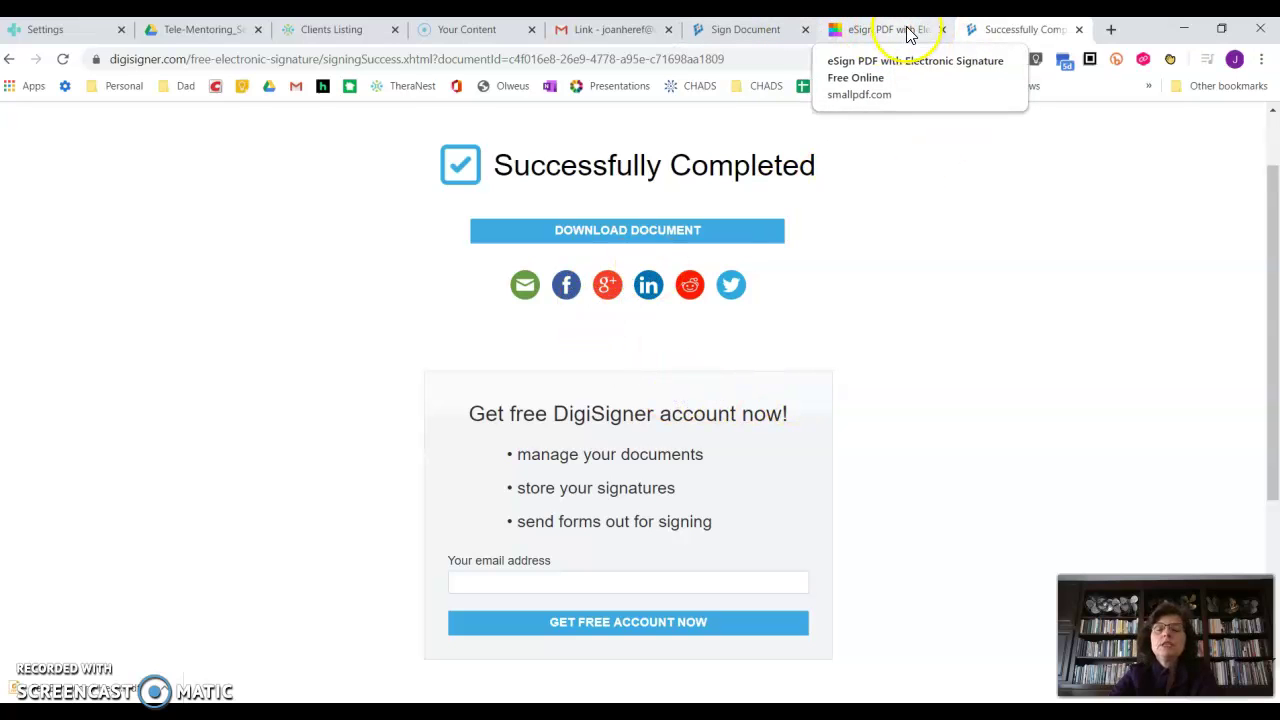
click(933, 155)
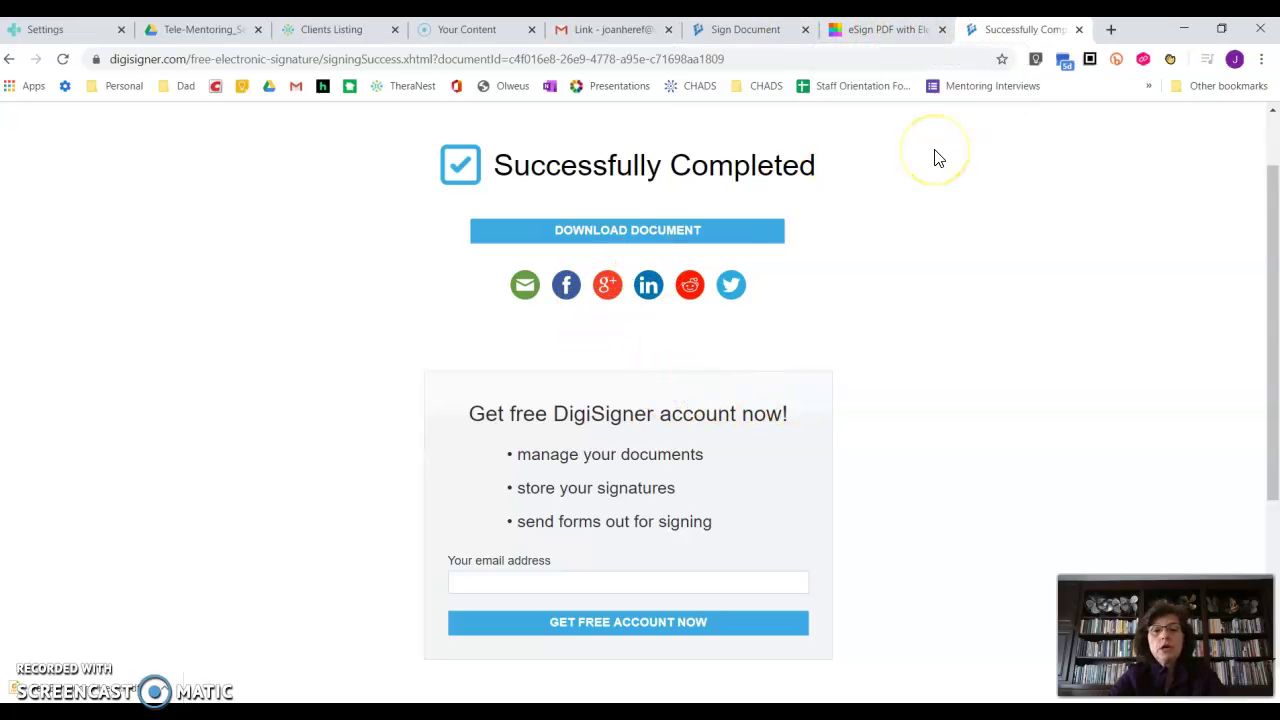
click(958, 200)
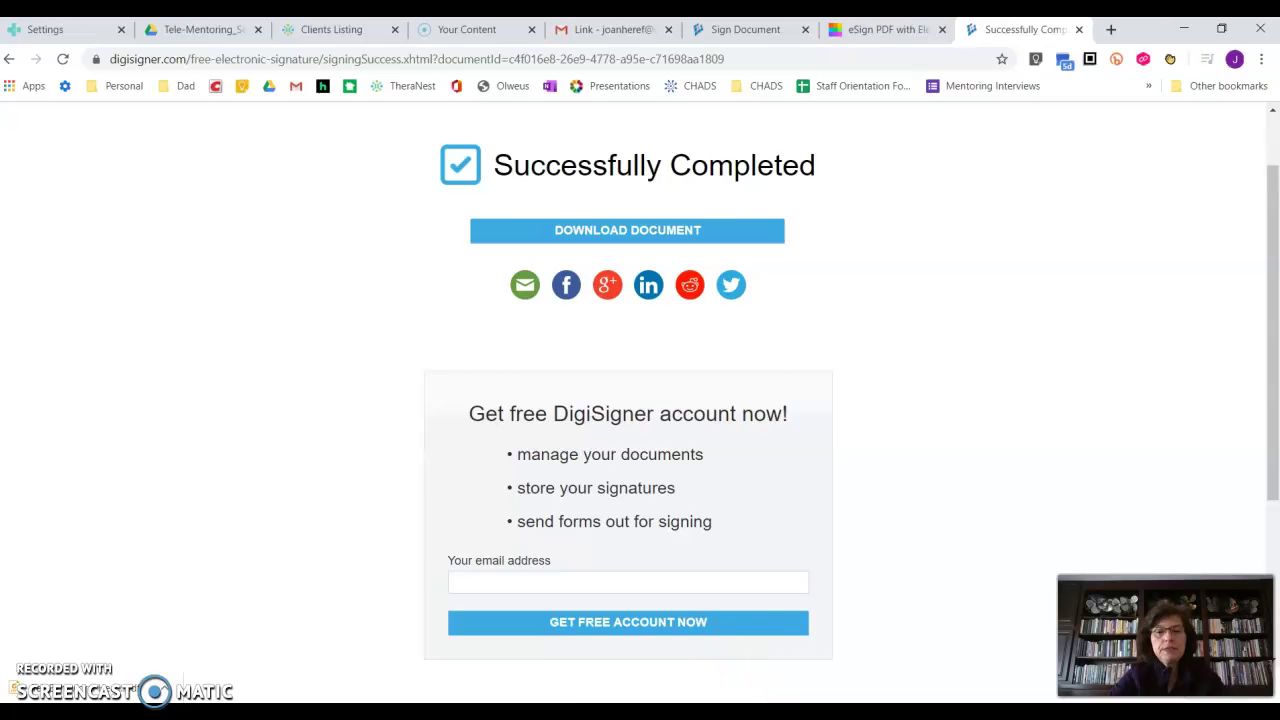
click(733, 712)
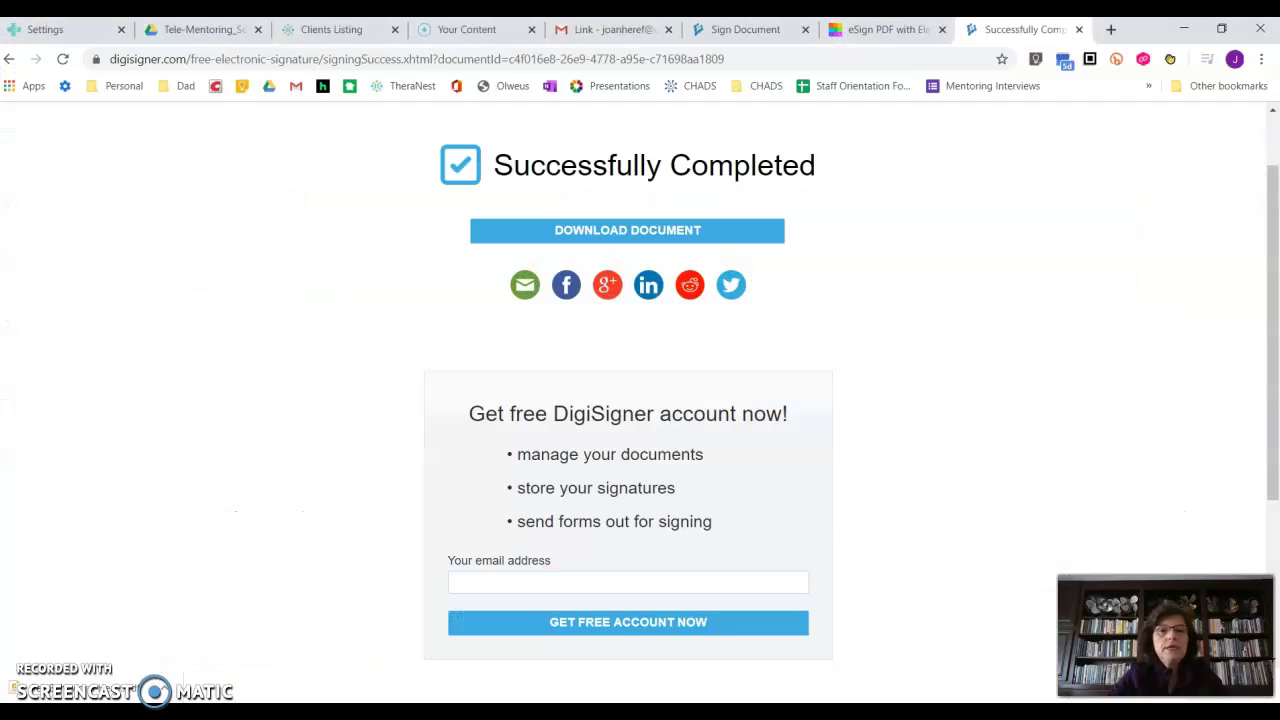
Step: Switch to the TheraNest client listing and open the General Documents of the recently viewed test client
click(340, 30)
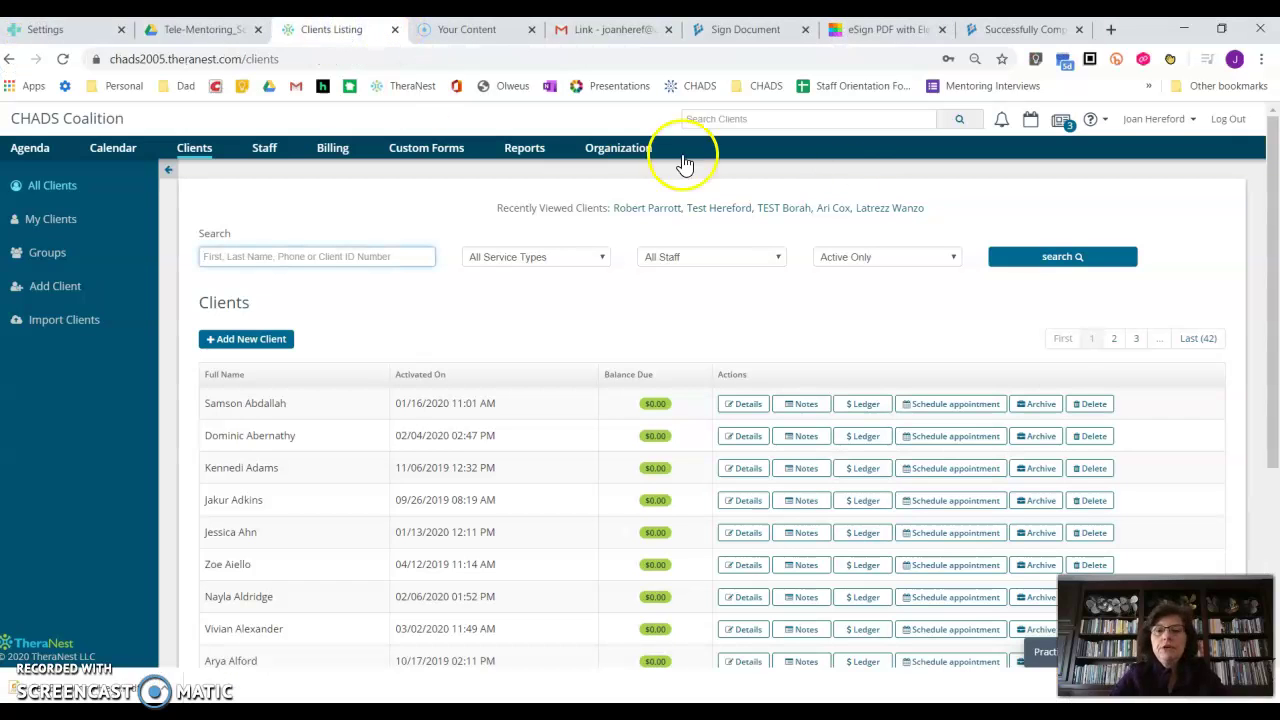
click(721, 208)
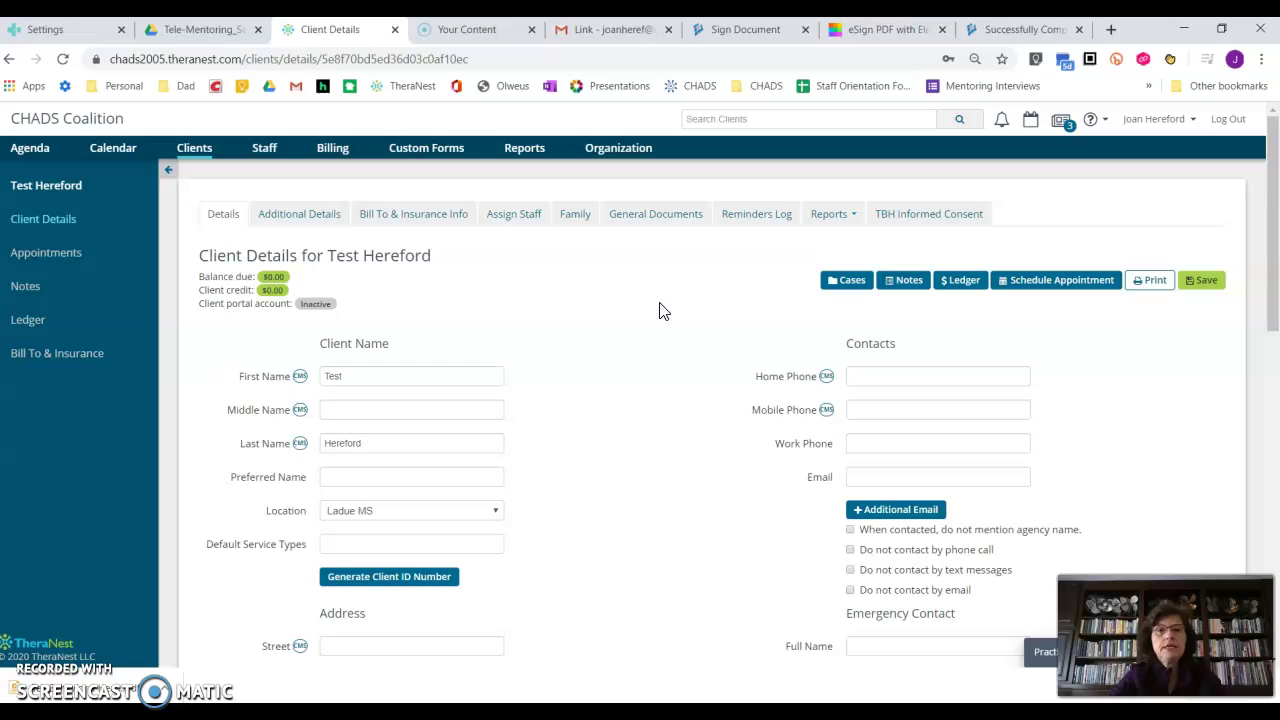
click(668, 220)
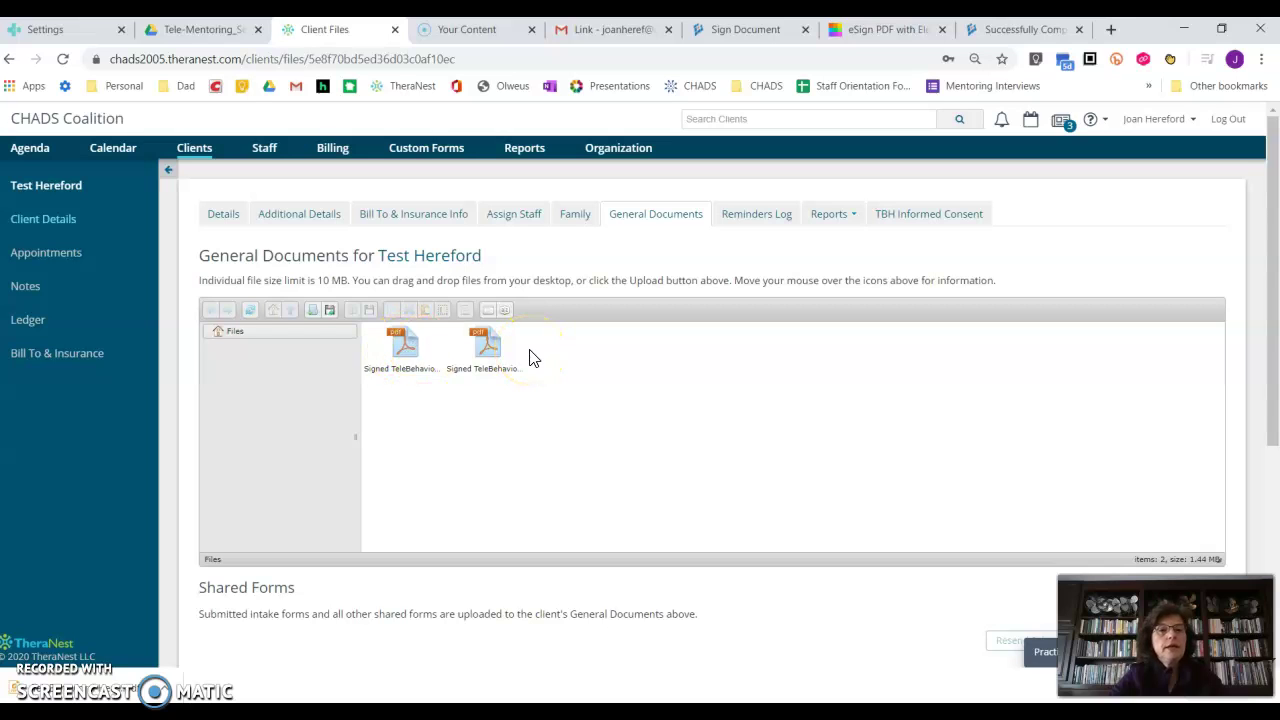
Step: Upload the Signed TeleBehavioral Health_Mentoring consent PDF from the desktop's Consents folder to the client's general documents
click(329, 313)
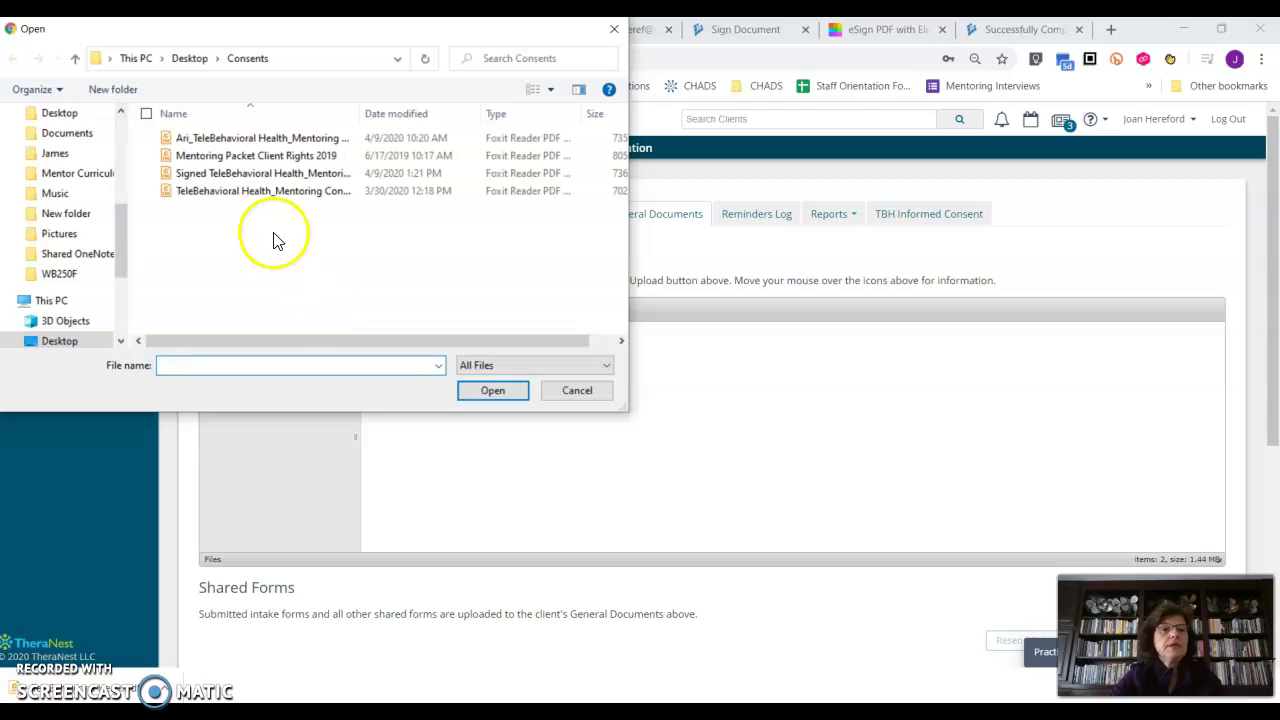
click(270, 180)
click(471, 390)
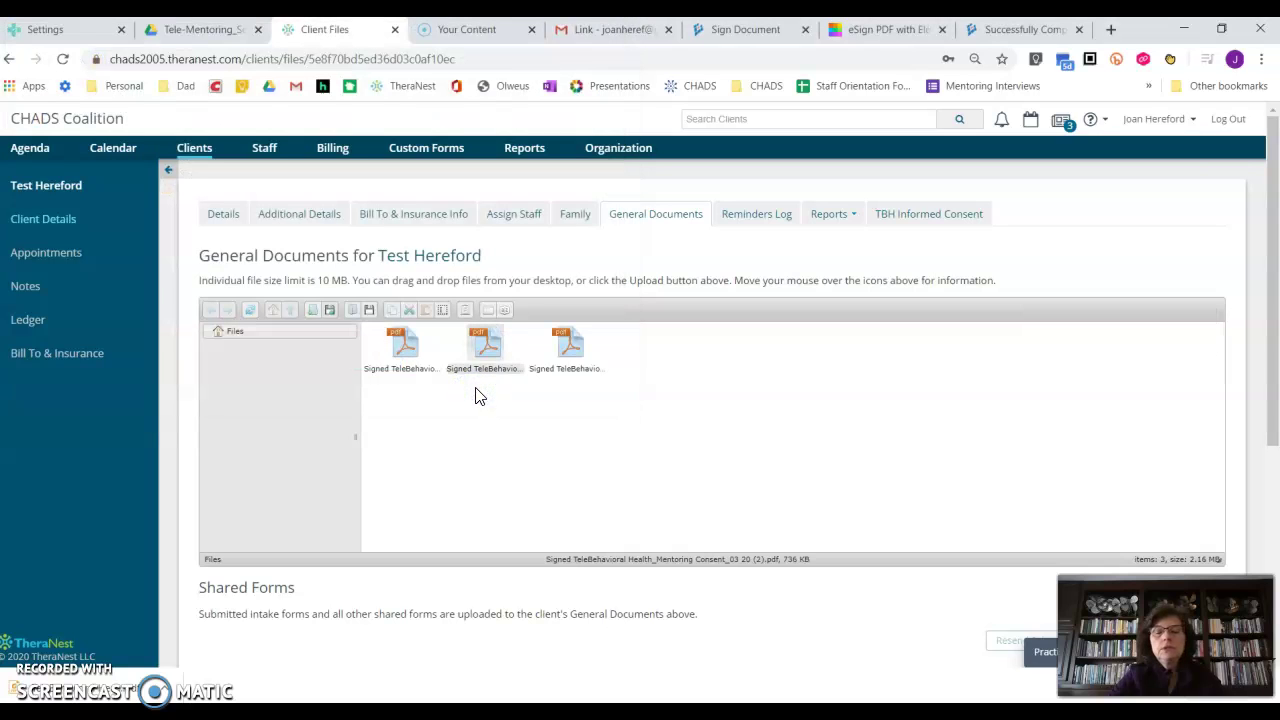
scroll(980, 437, down, 2)
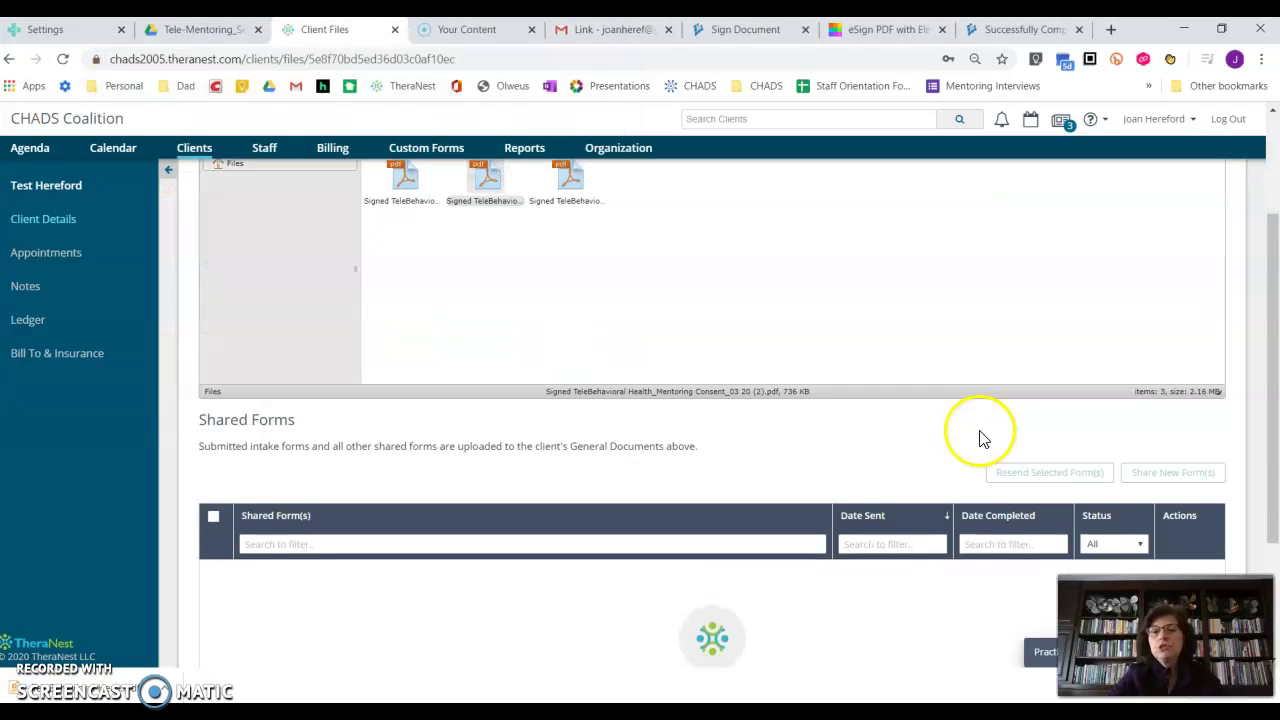
scroll(980, 437, up, 2)
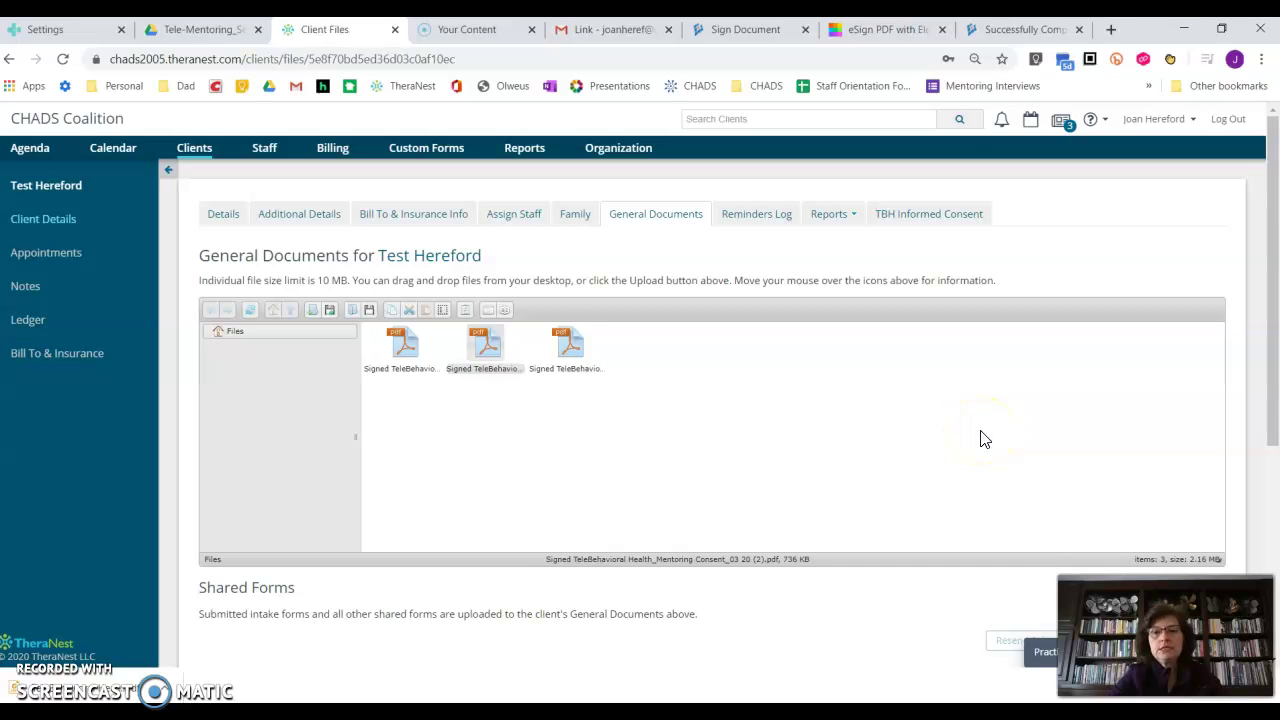